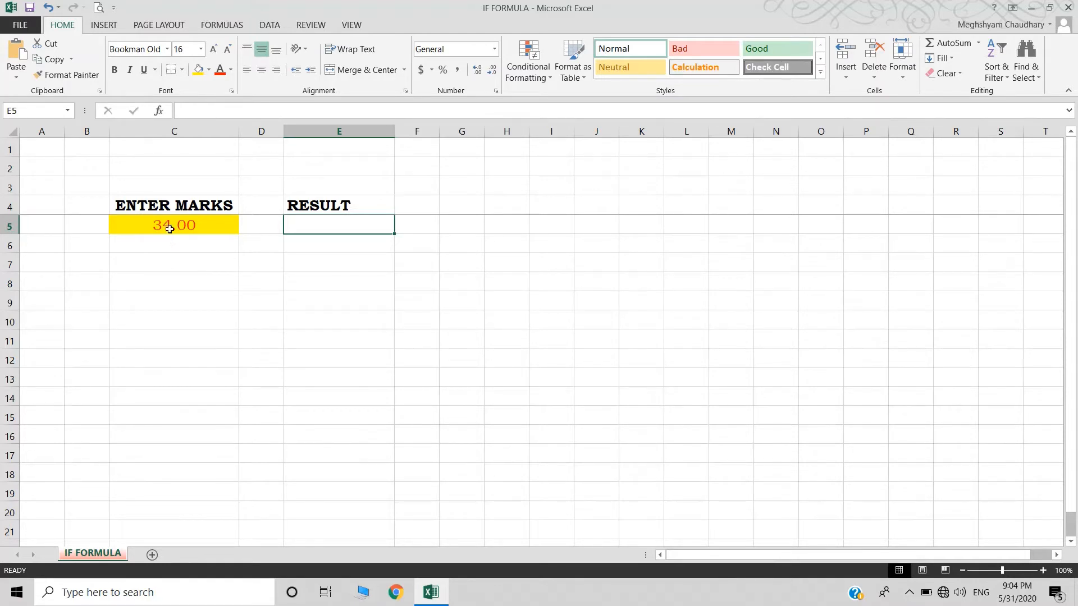
- Fill the empty cell E5 under RESULT with yellow
left_click(170, 225)
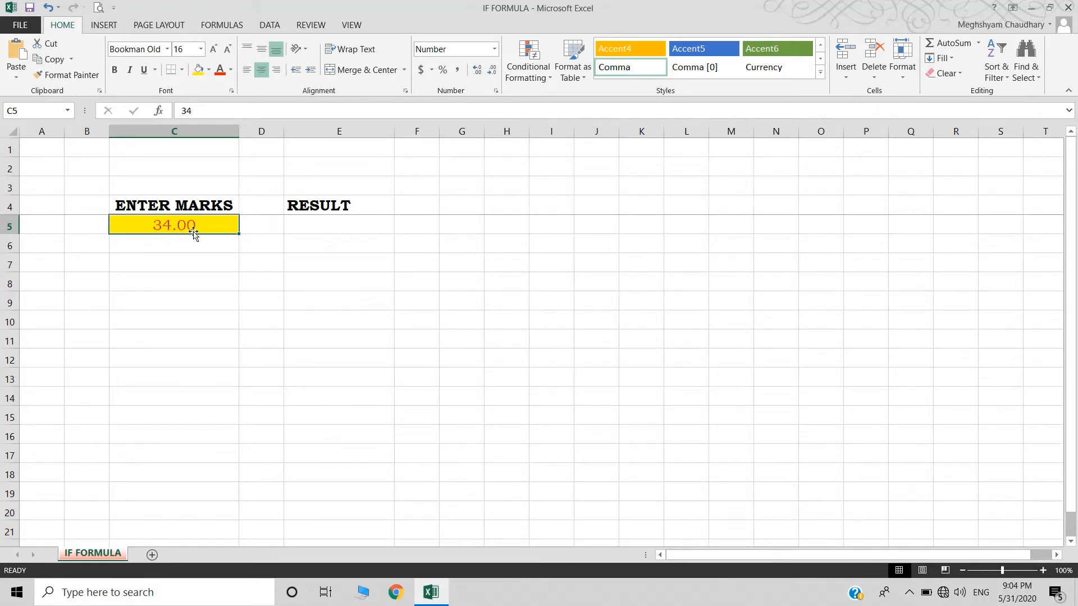
left_click(337, 225)
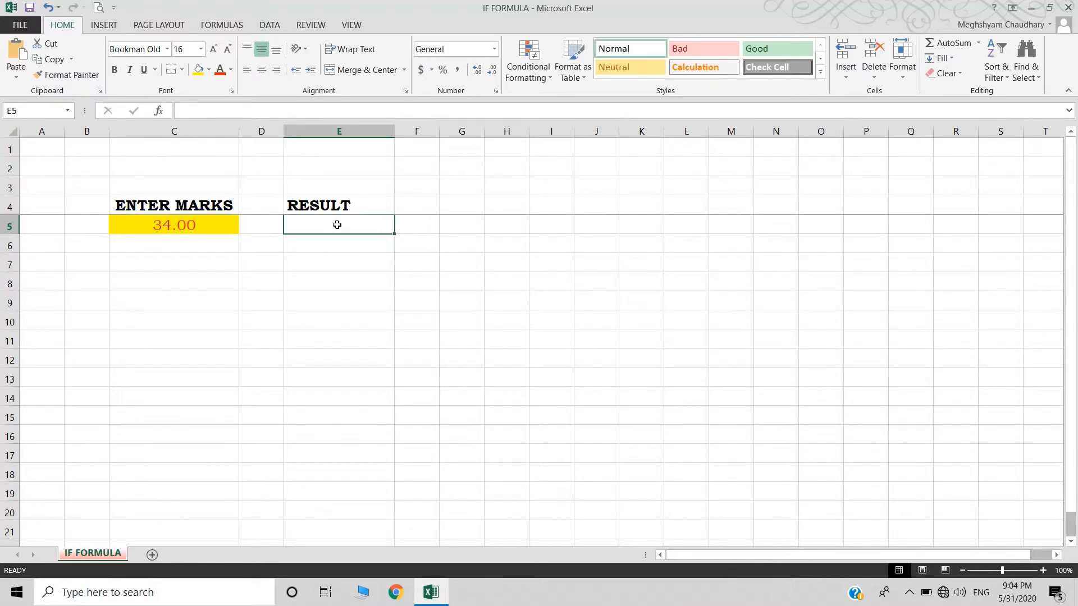
left_click(197, 69)
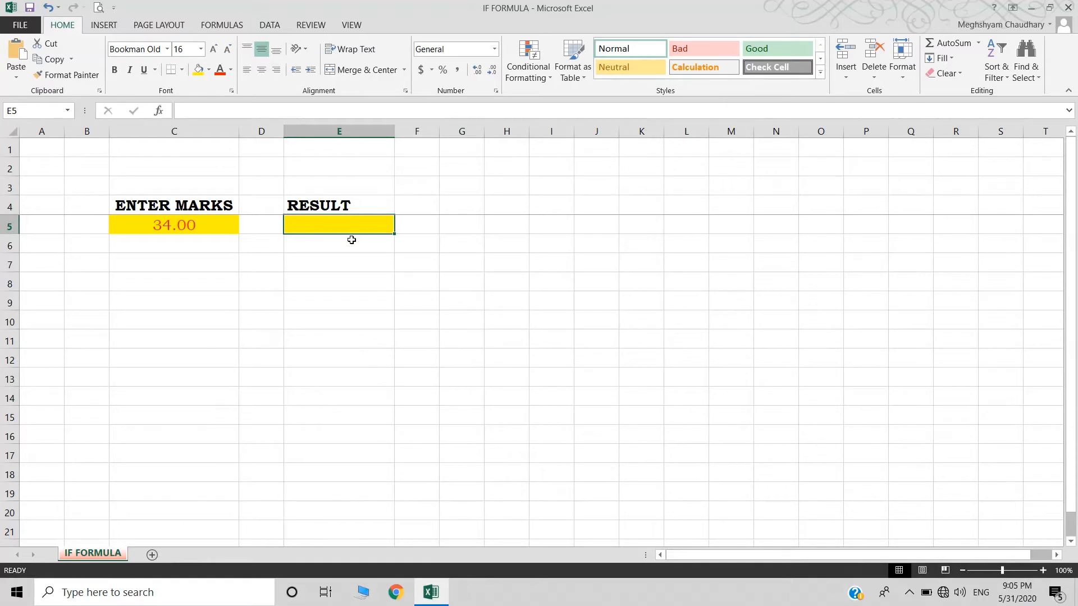
- Enter the formula =IF(C5>=35,"PASS","FAIL") in cell E5
type("=")
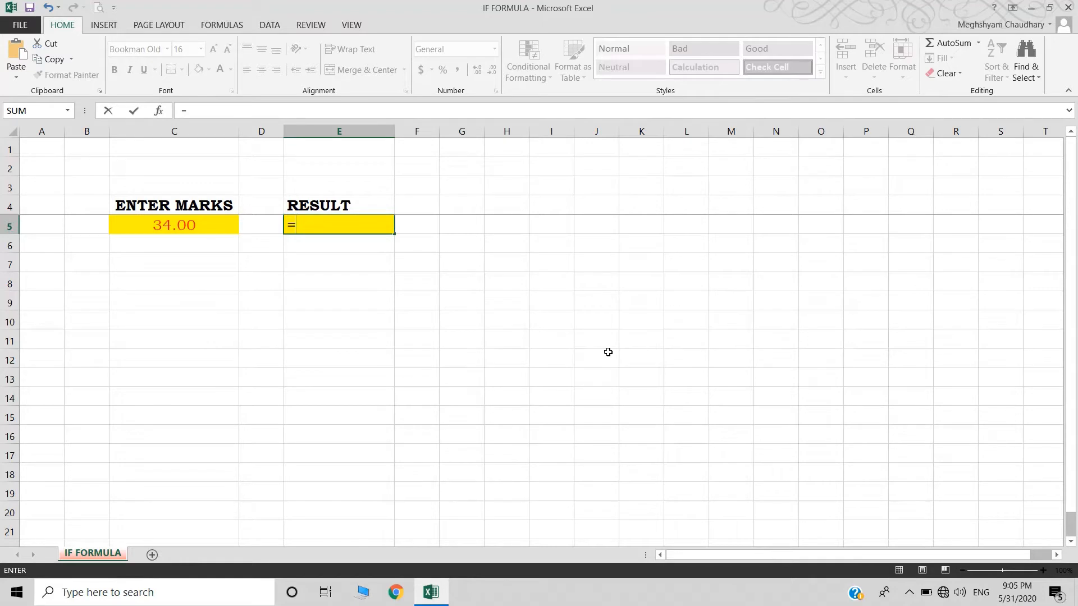
type("IF")
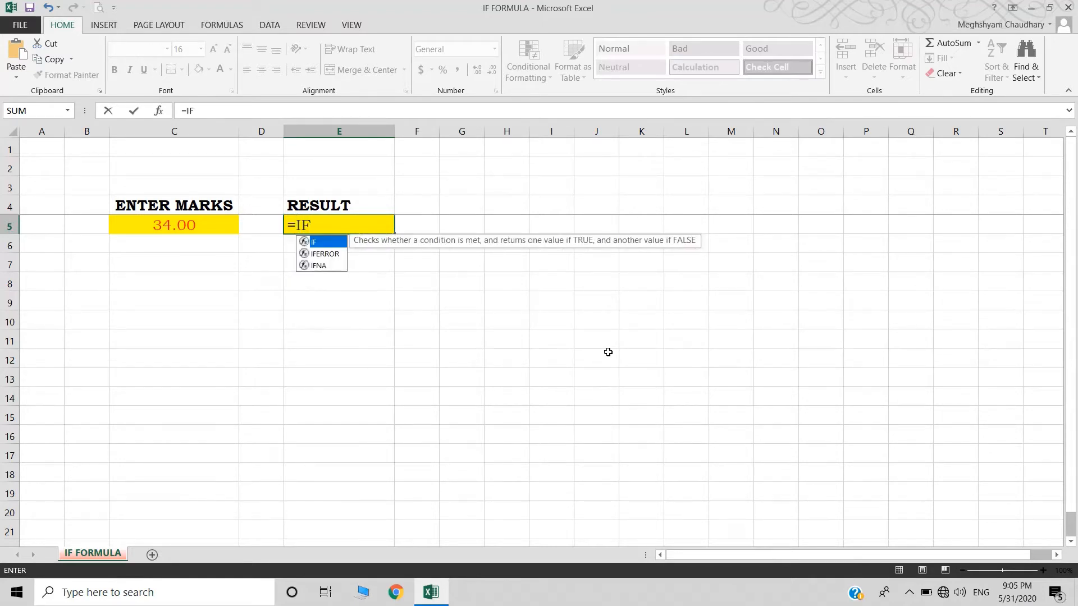
type("(")
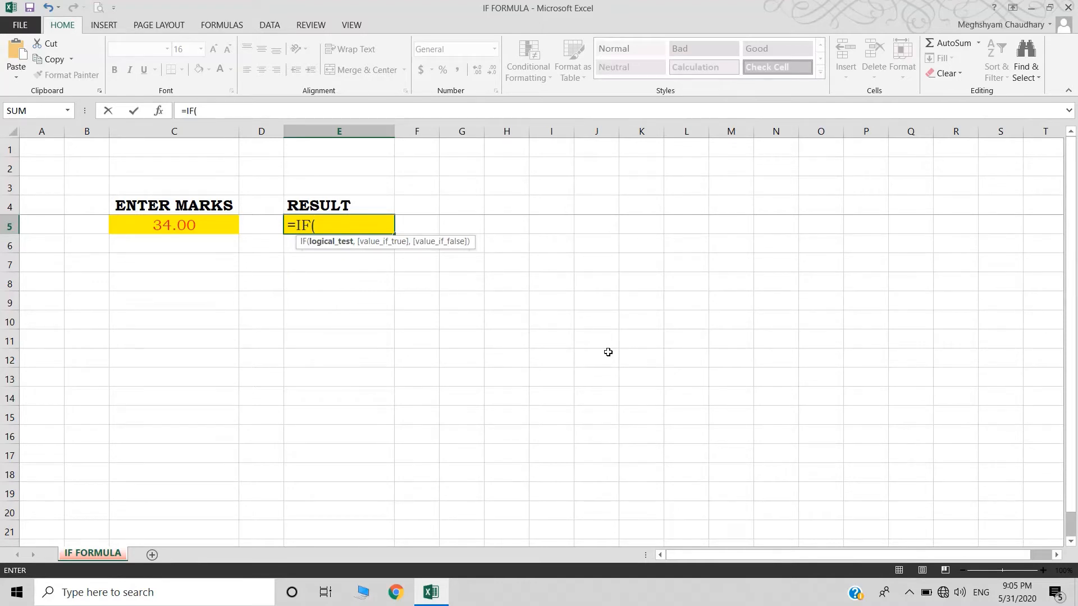
type("C5")
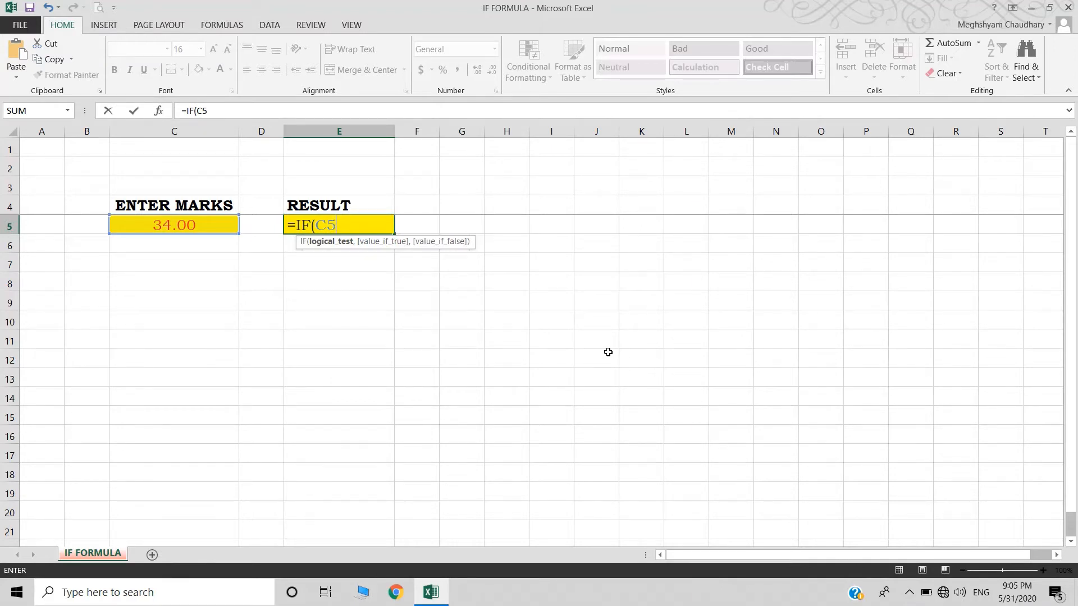
type(">=35,\"")
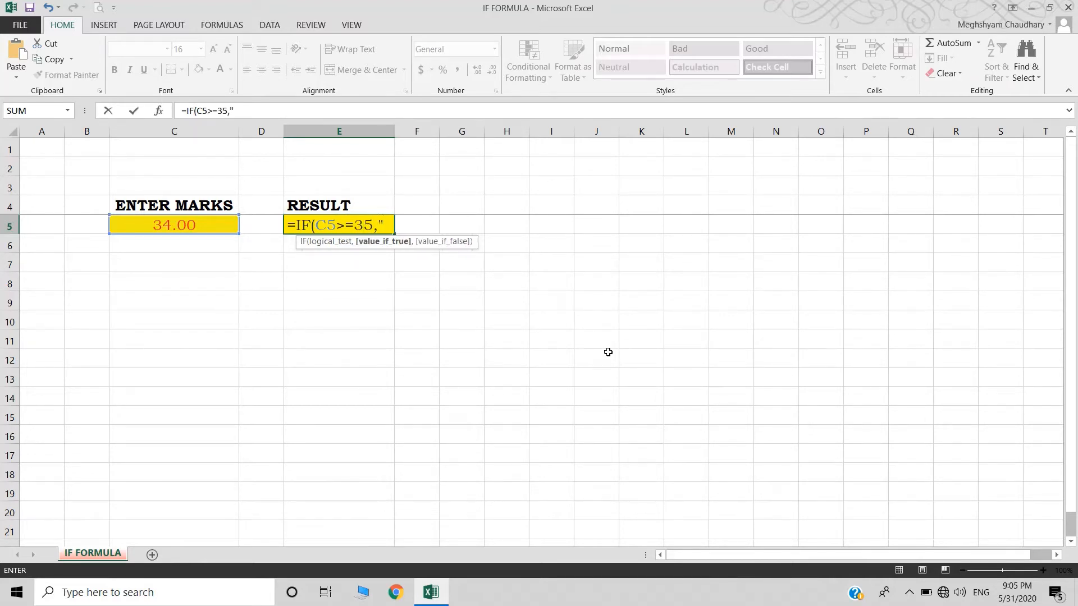
type("PASS")
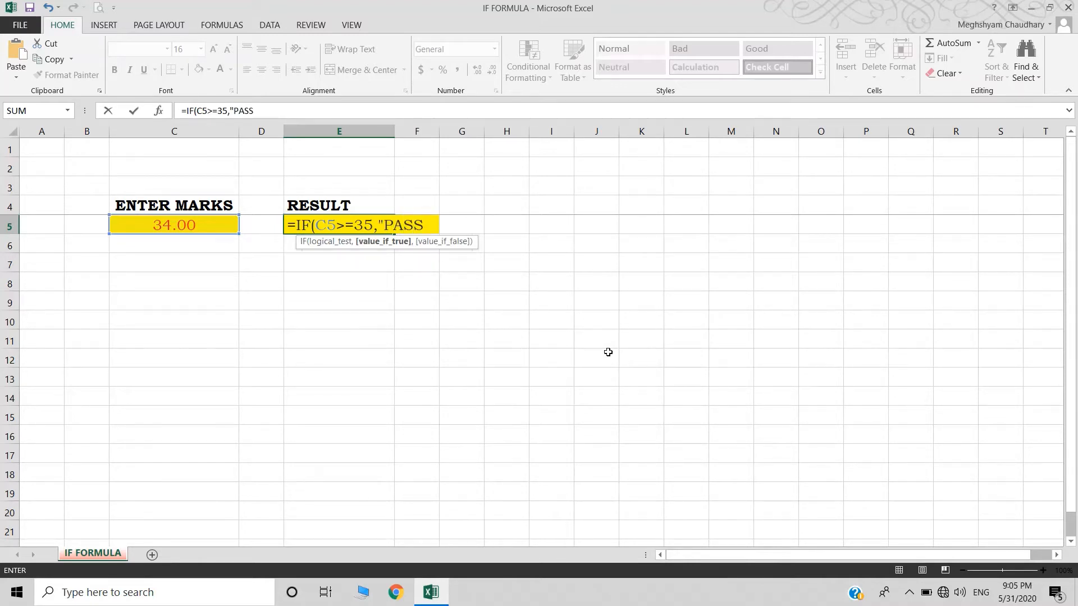
type("\",")
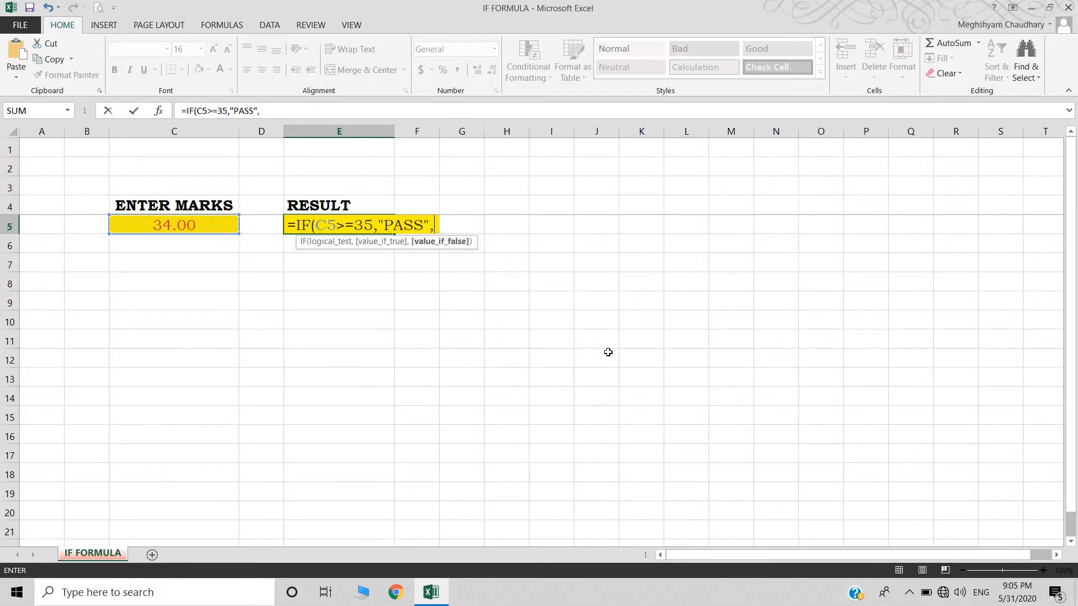
type("\"")
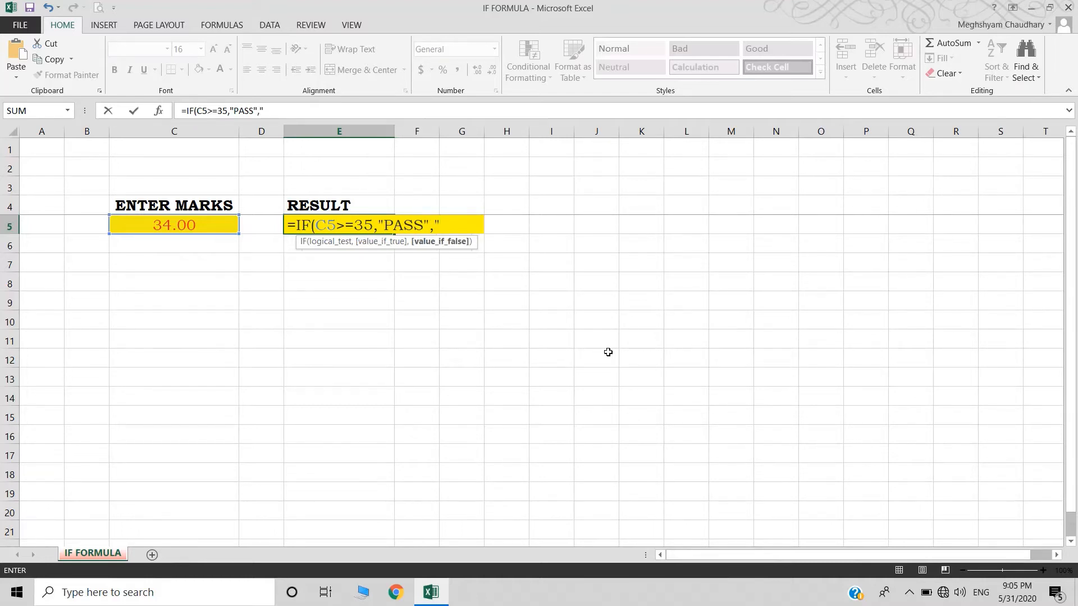
type("FAIL\"")
key("Return")
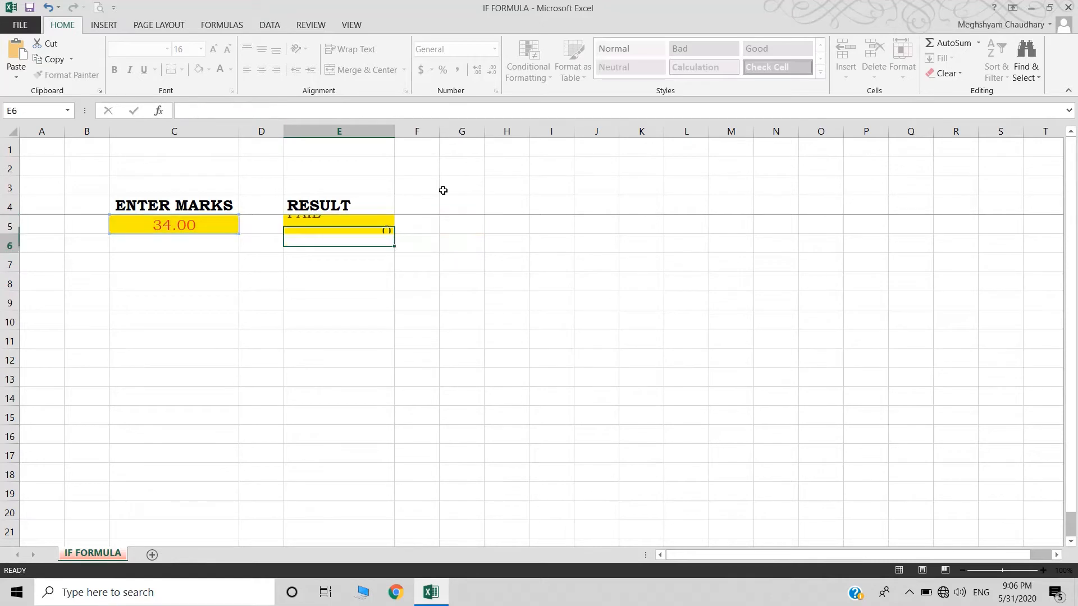
key("Up")
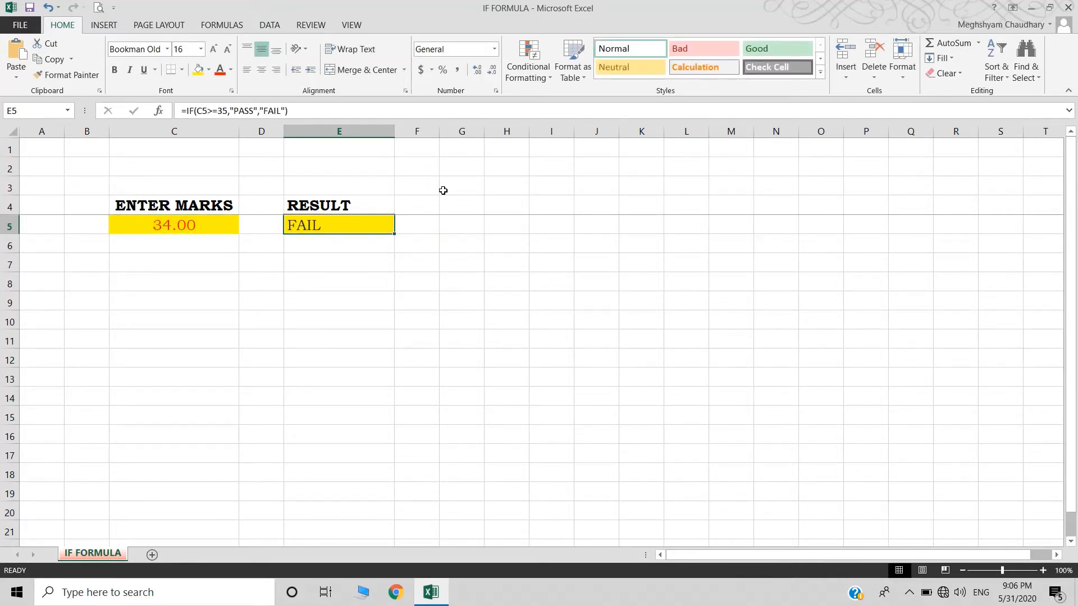
- Test the pass/fail formula by setting the marks in C5 to 35, 60 and finally 10
key("Left")
key("Left")
type("35")
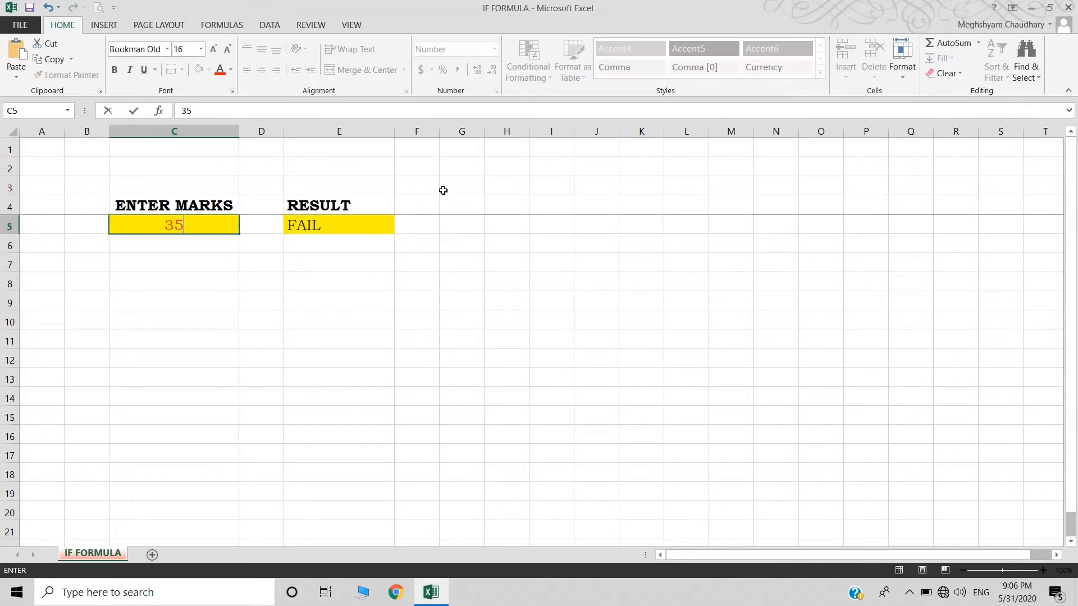
key("Return")
key("Up")
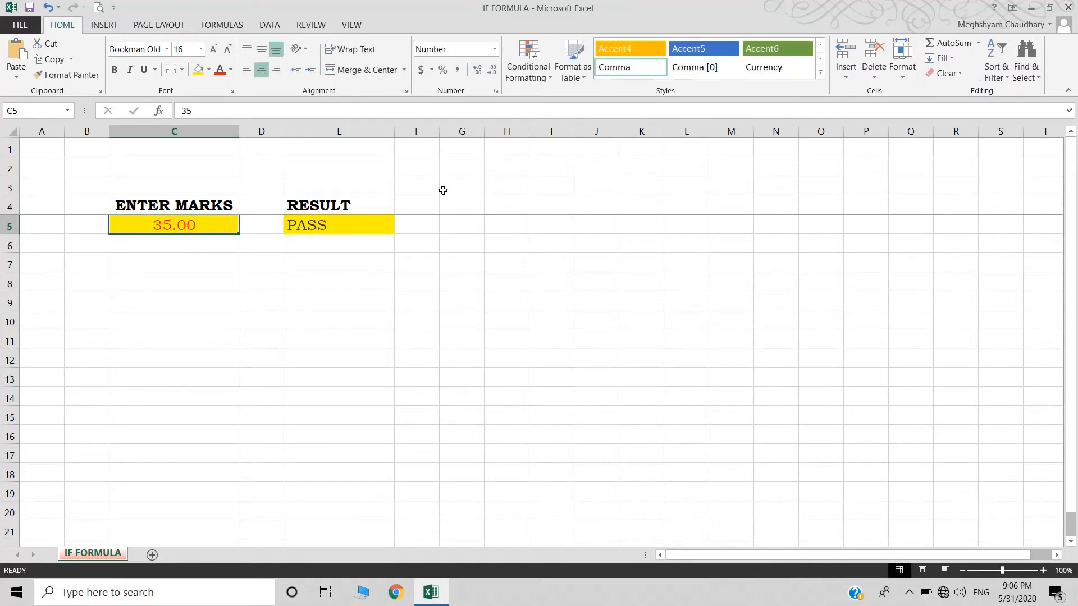
type("60")
key("Return")
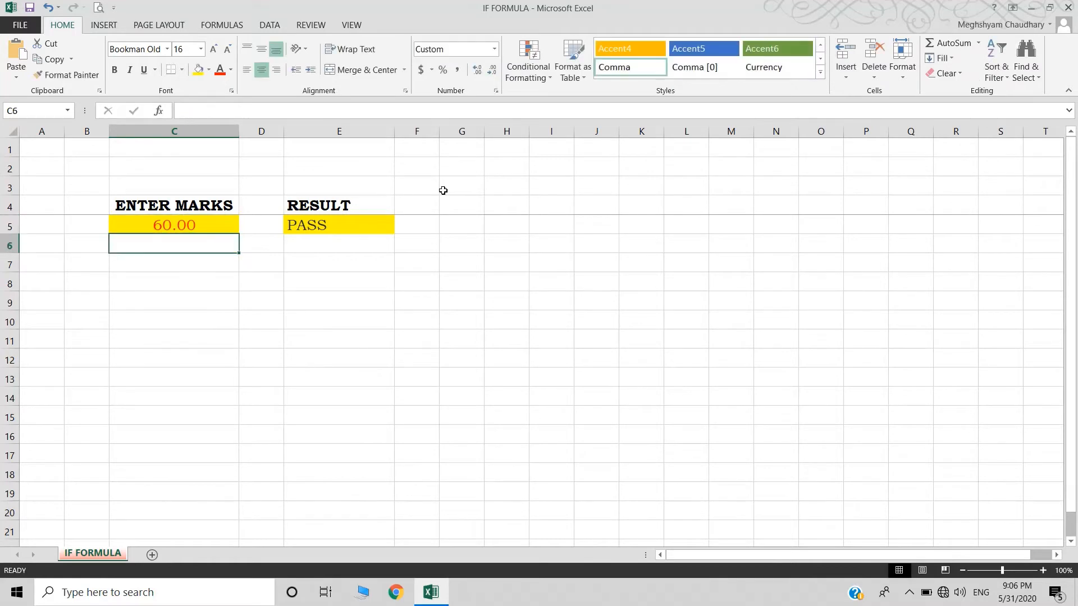
key("Up")
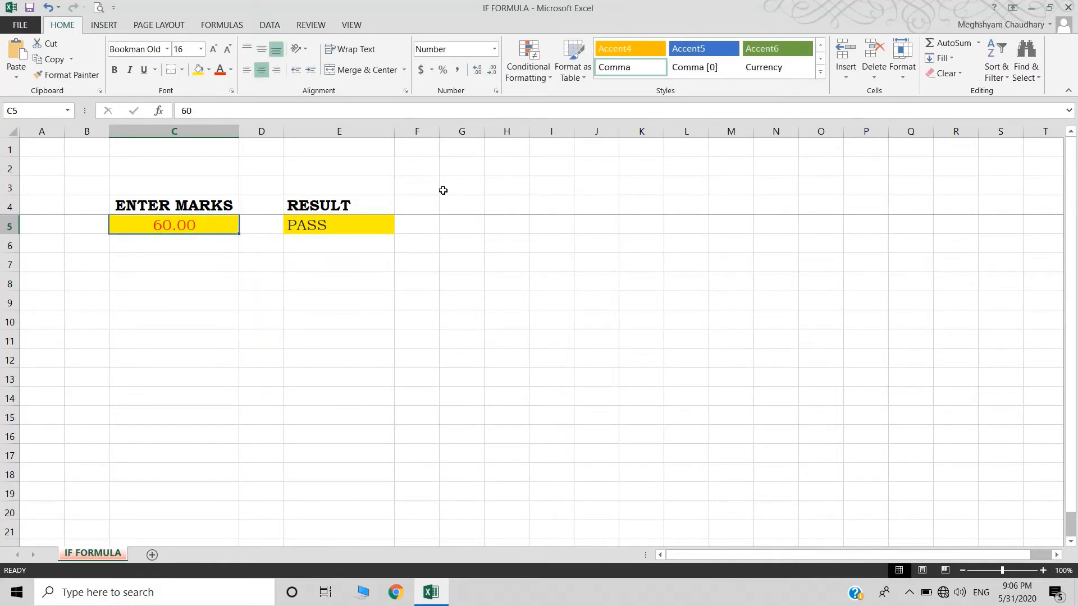
type("10")
key("Return")
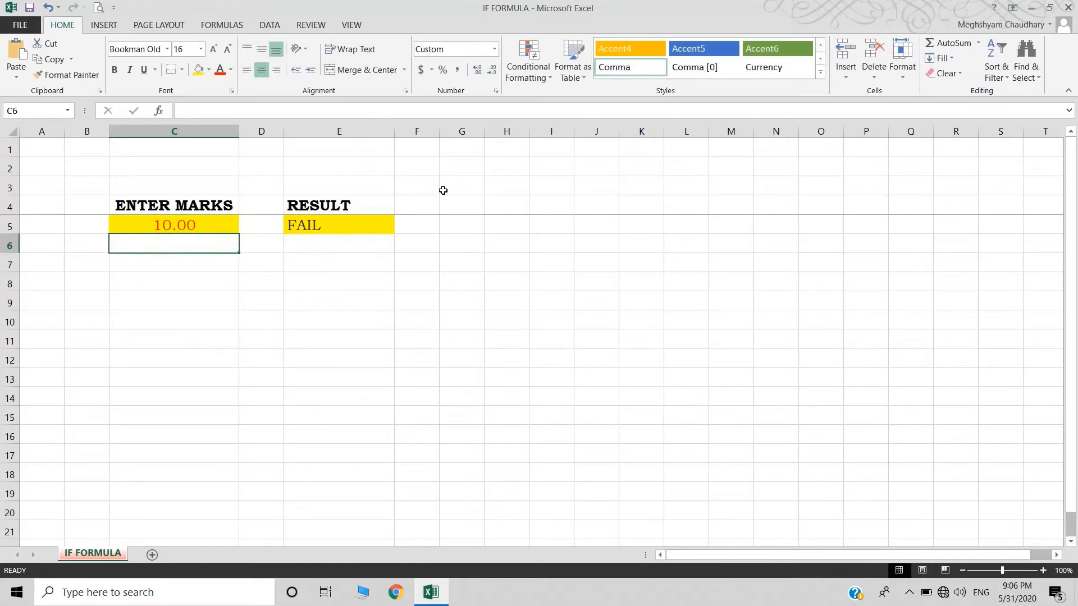
key("Up")
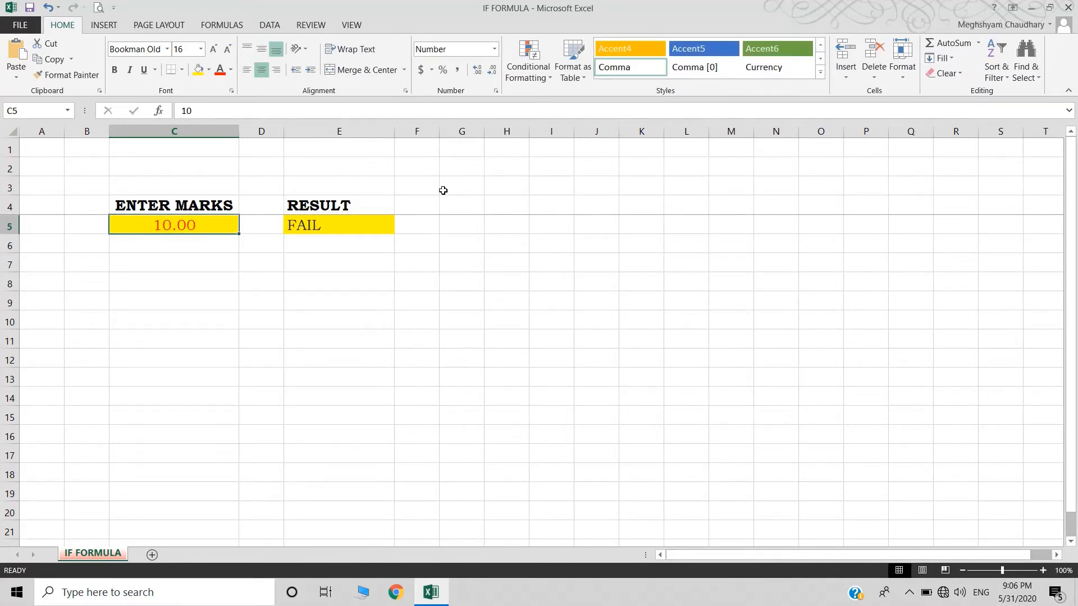
- Format cell C7 with a yellow fill and red font colour
key("Right")
key("Right")
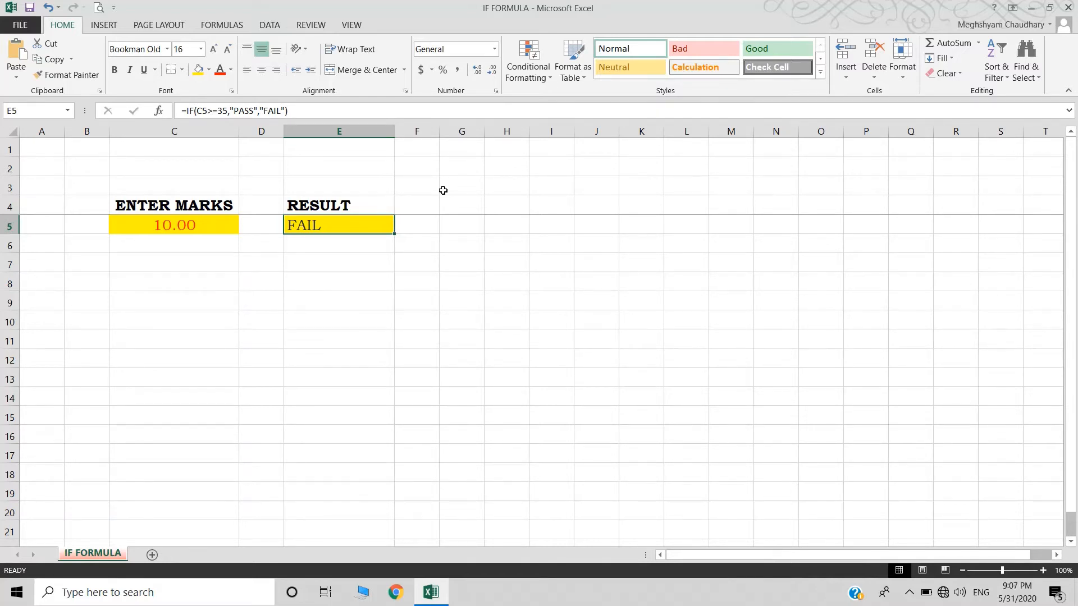
key("Left")
key("Left")
key("Down")
key("Down")
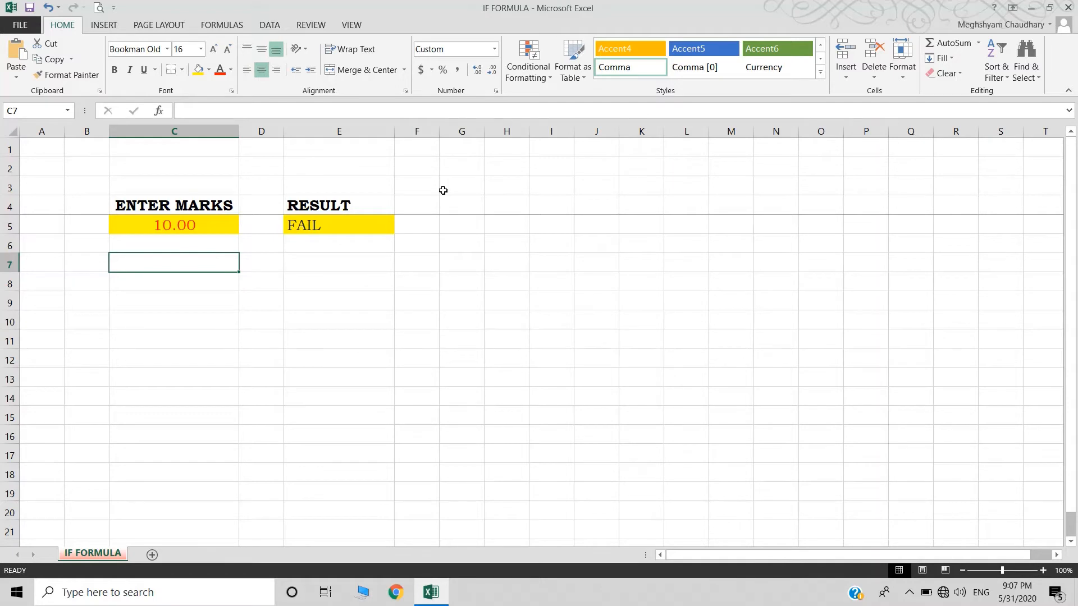
left_click(199, 70)
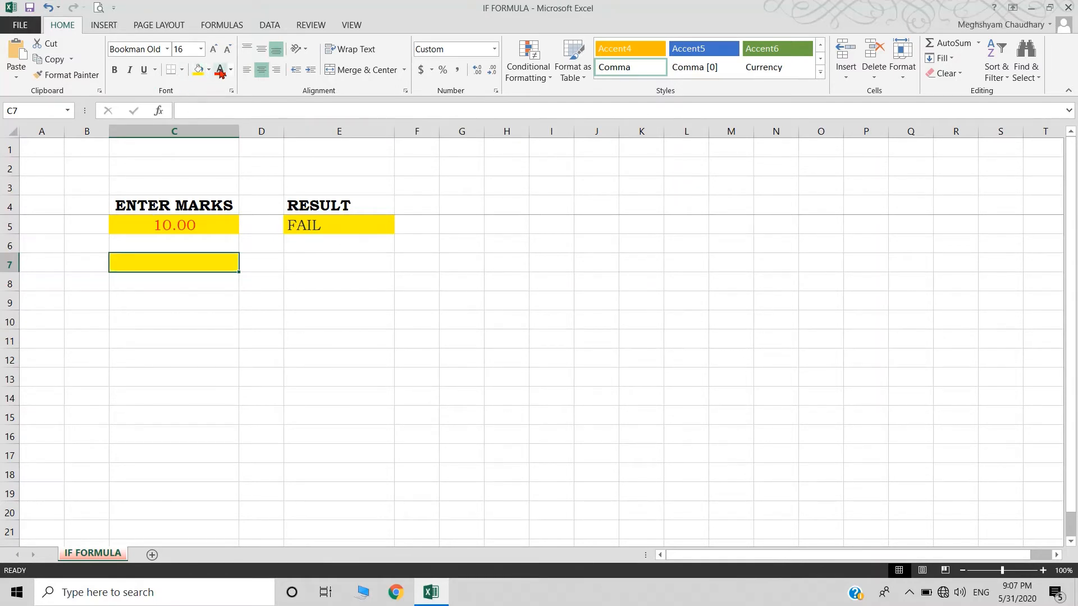
left_click(220, 71)
- Start a nested grading formula in E7 with =IF(C7>=75,"DISTINCTION", as its first condition
left_click(296, 262)
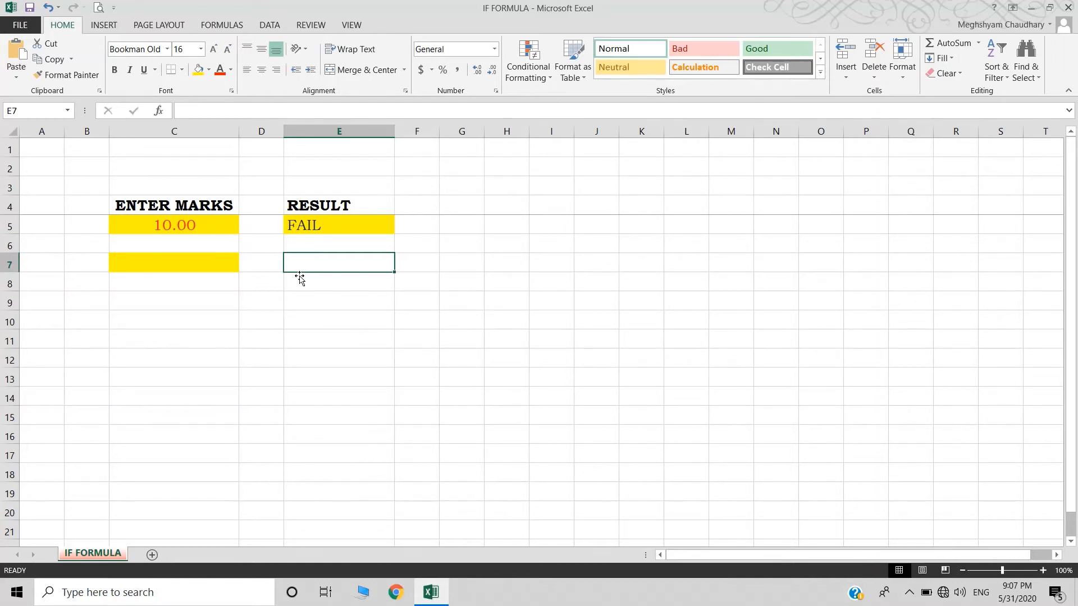
type("=IF")
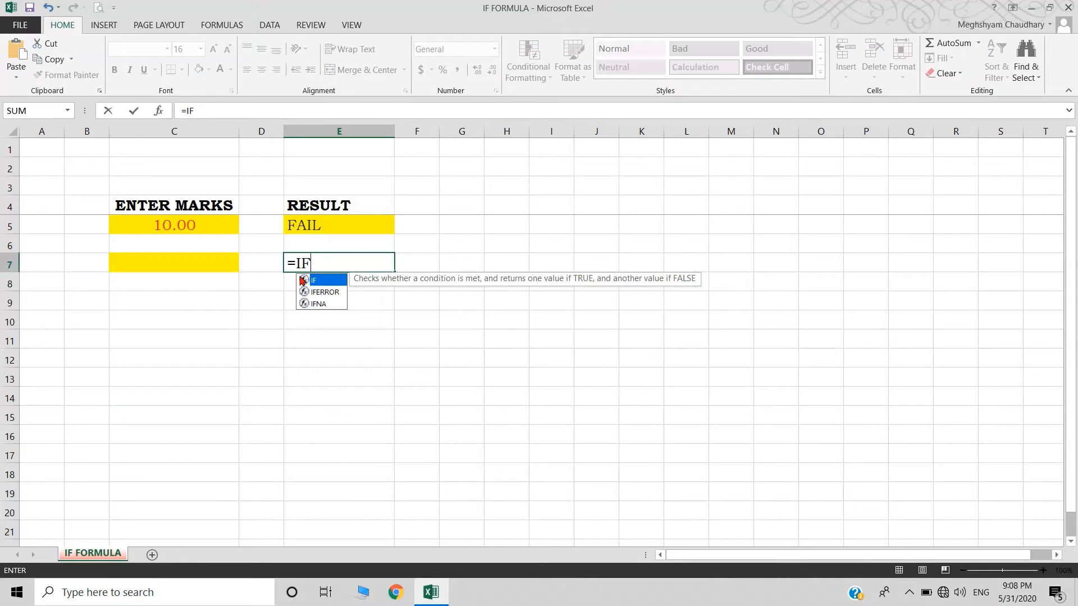
double_click(301, 280)
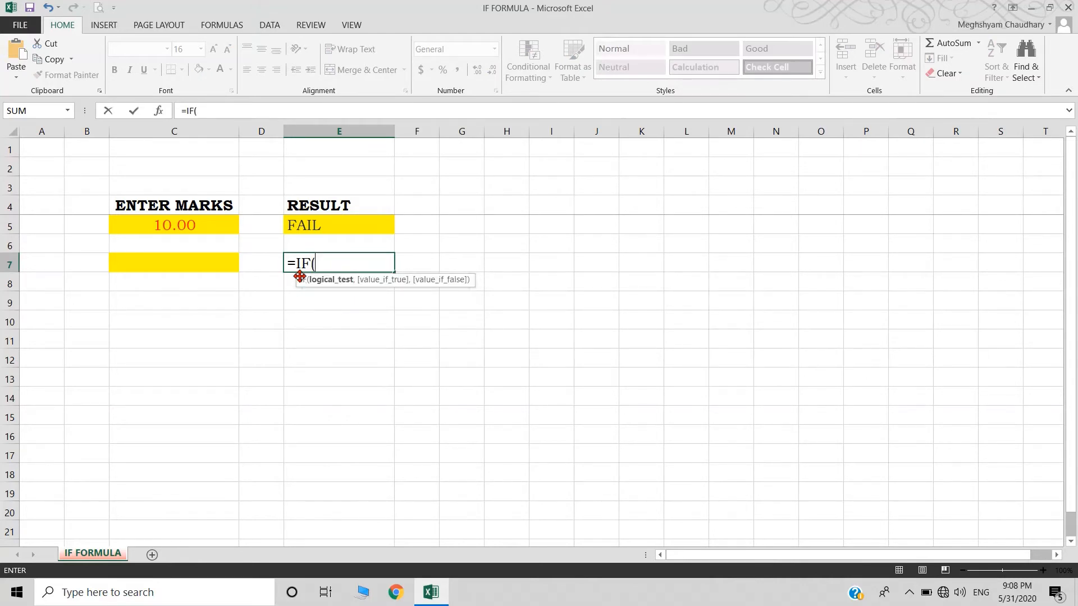
key("Left")
key("Left")
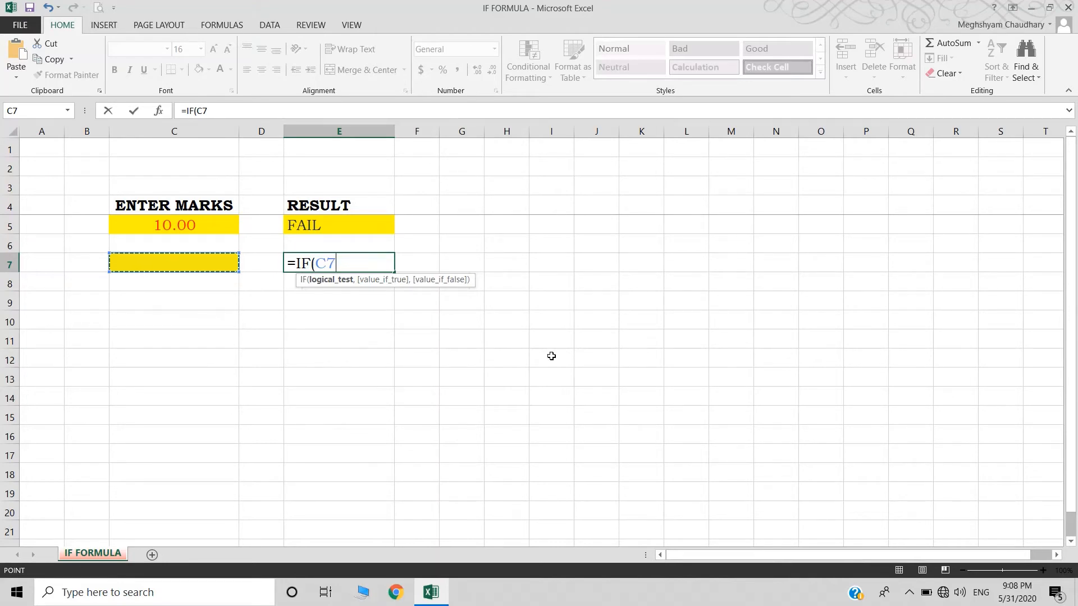
type(">=75,")
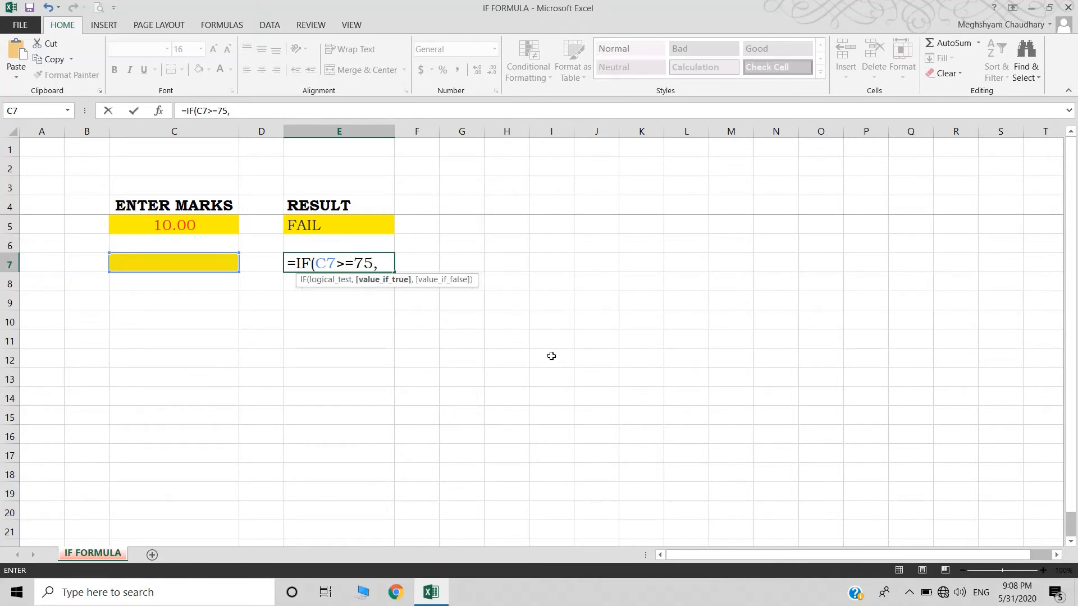
type("\"DISTIN")
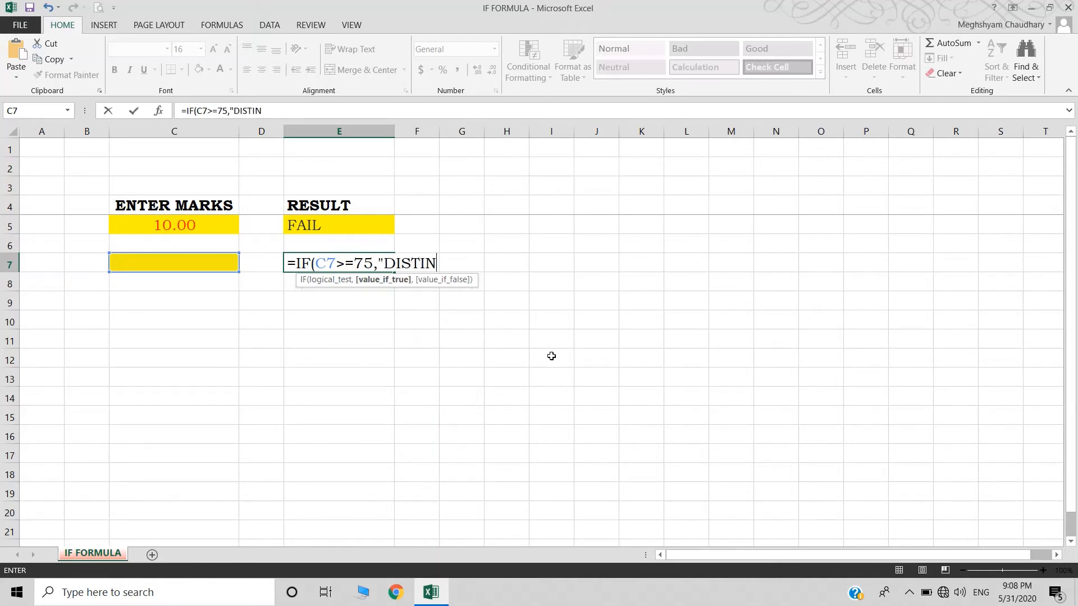
type("CTION\",")
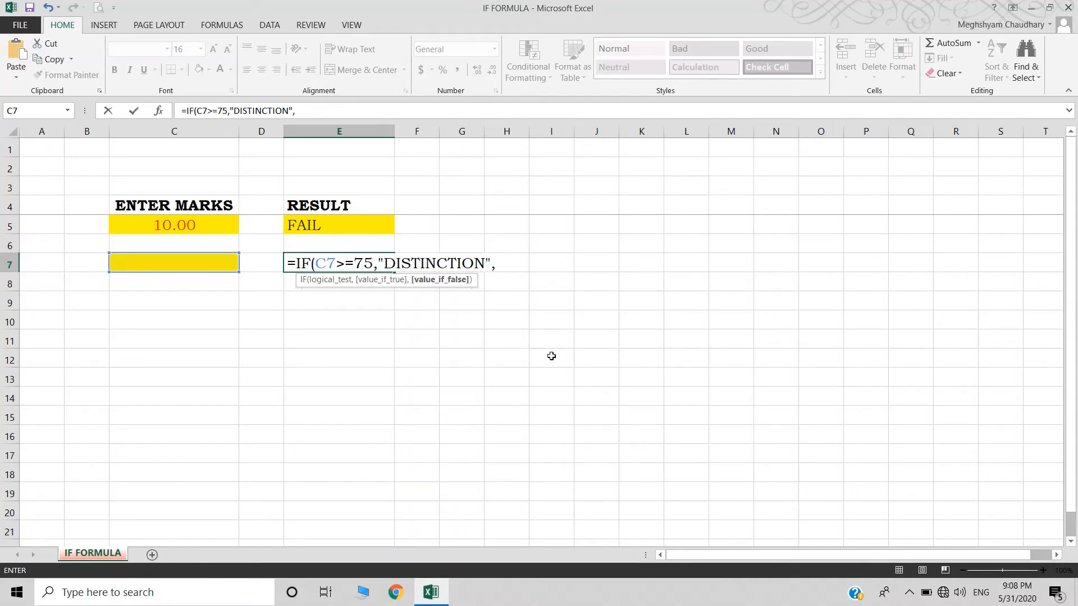
- Continue the grading formula in E7 with the nested condition IF(C7>=60,"FIRST CLASS",
type("IF")
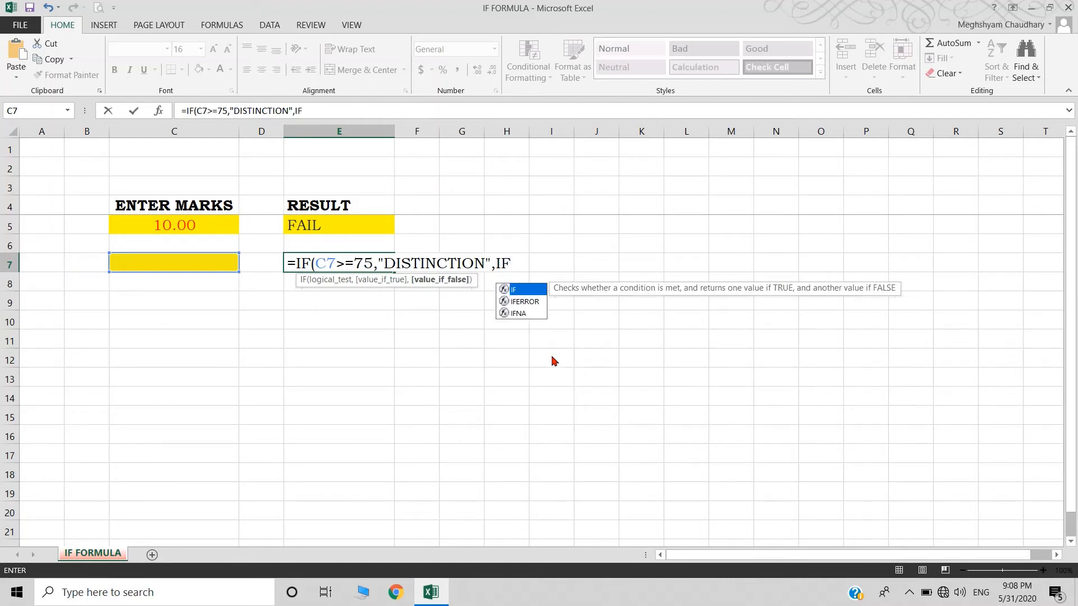
type("(")
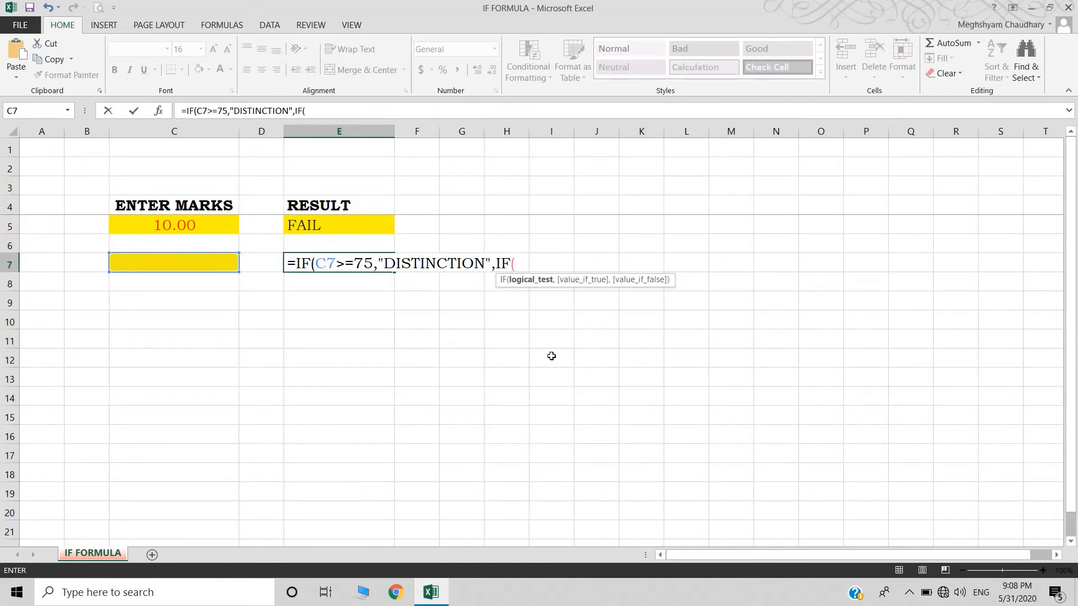
type("C")
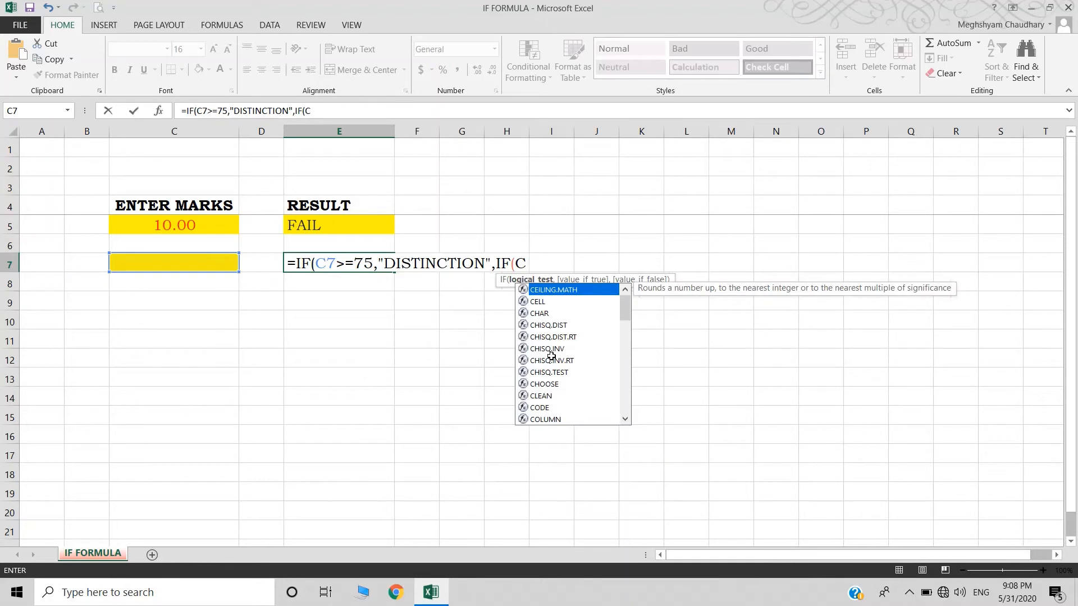
type("7")
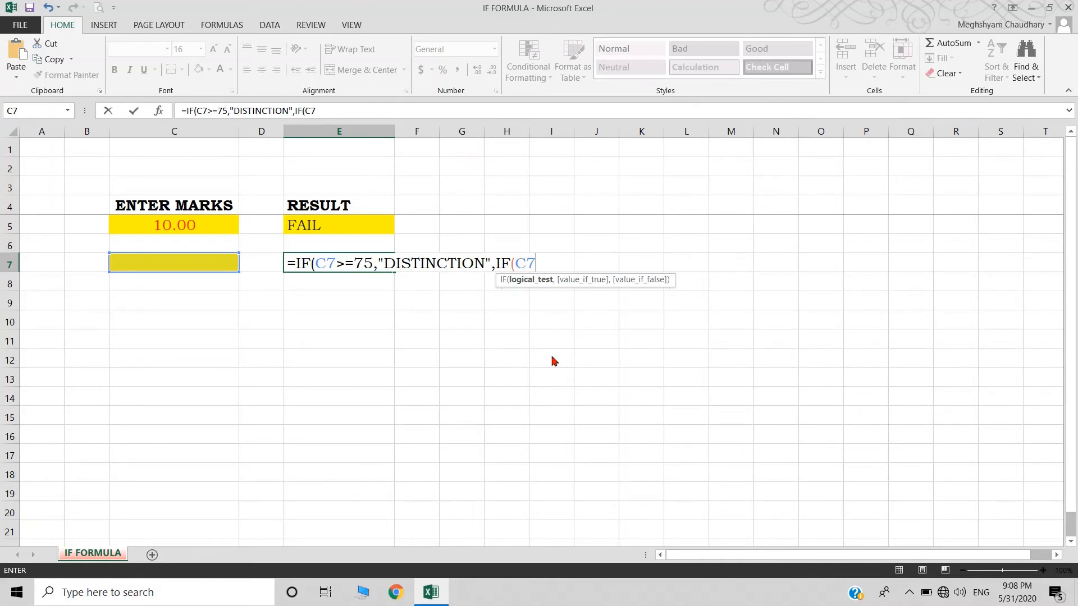
type(">")
key("BackSpace")
type(">=60,\"")
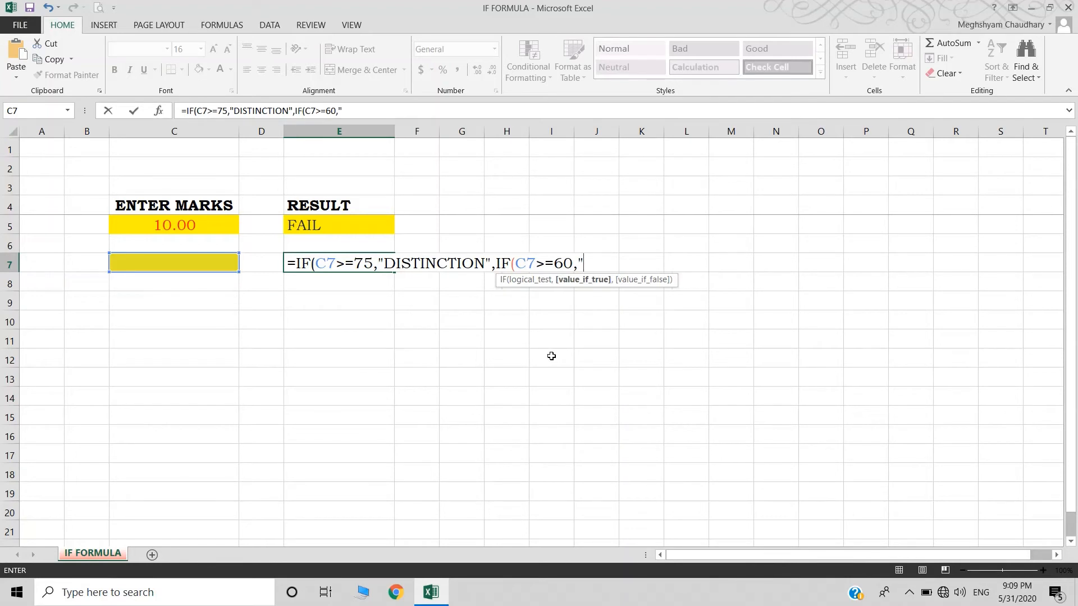
type("FIRST CLASS")
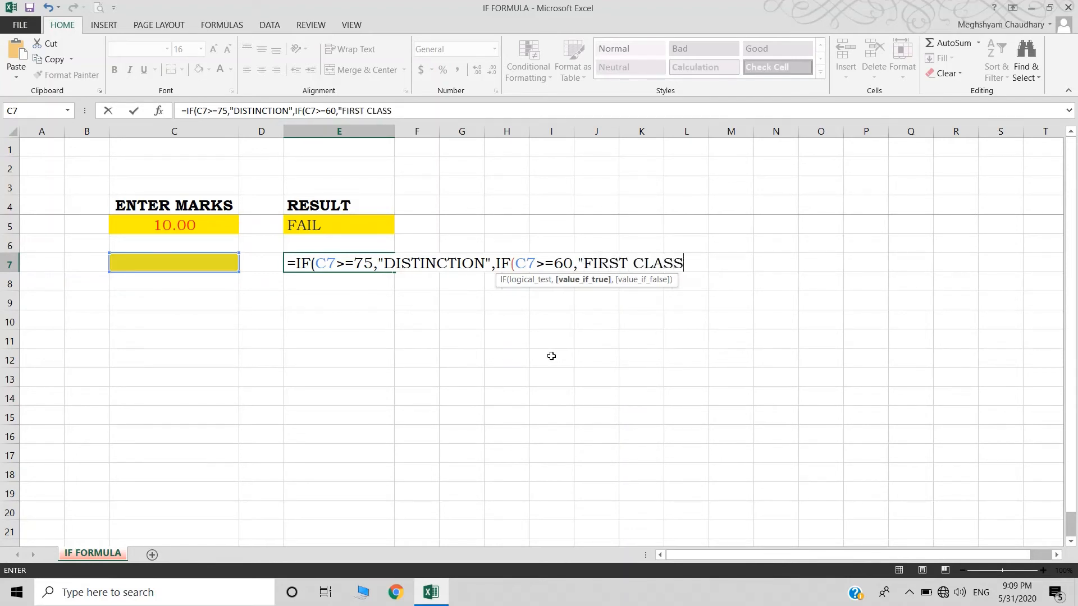
type("\",")
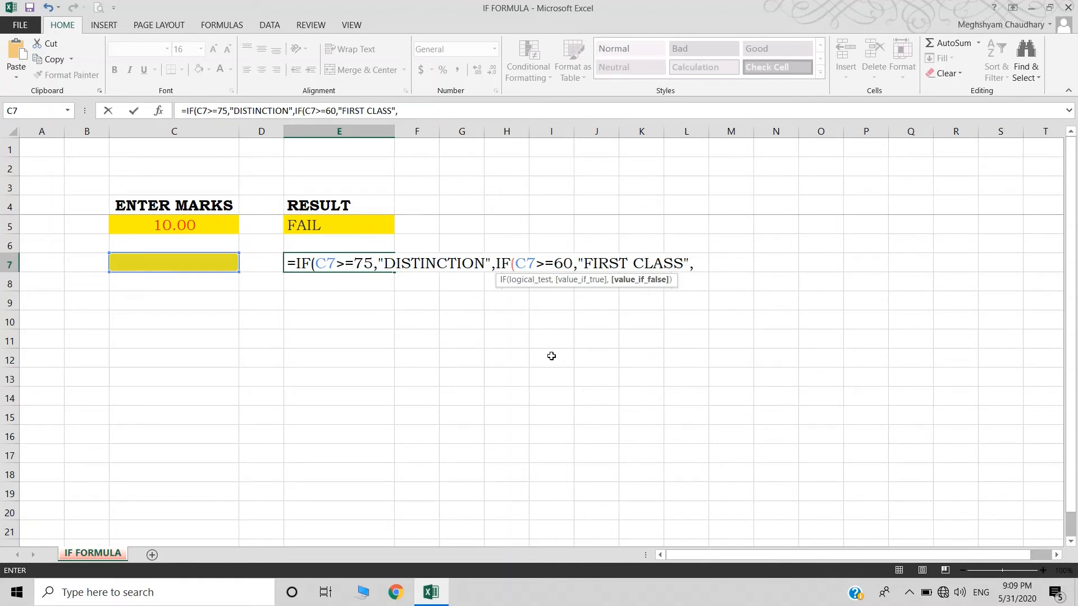
- Add the third nested condition IF(C7>=45,"SECOND CLASS", to the grading formula in E7
type("IF")
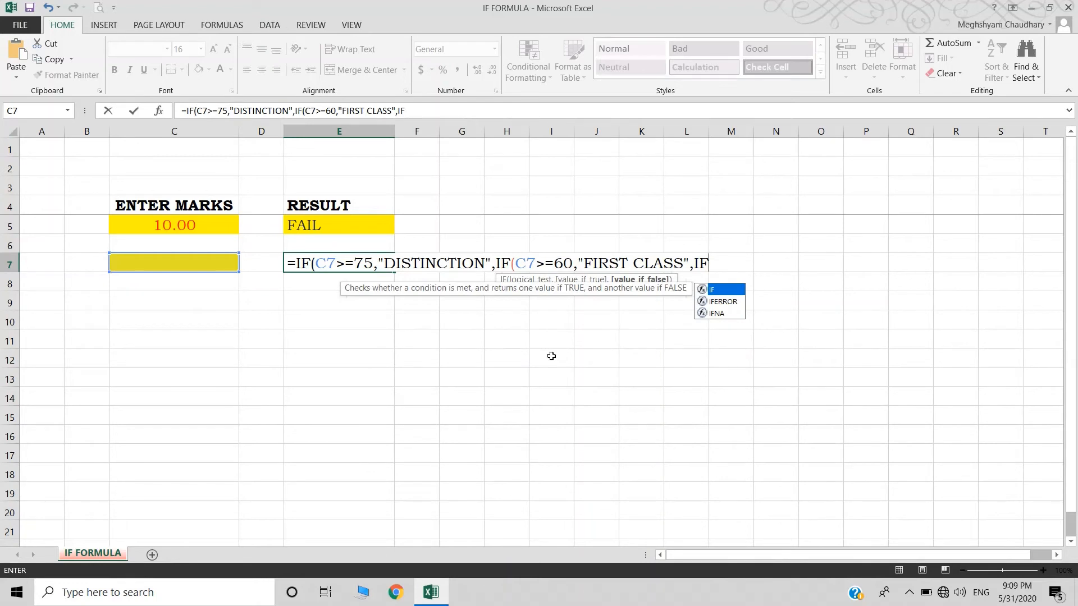
type("(A")
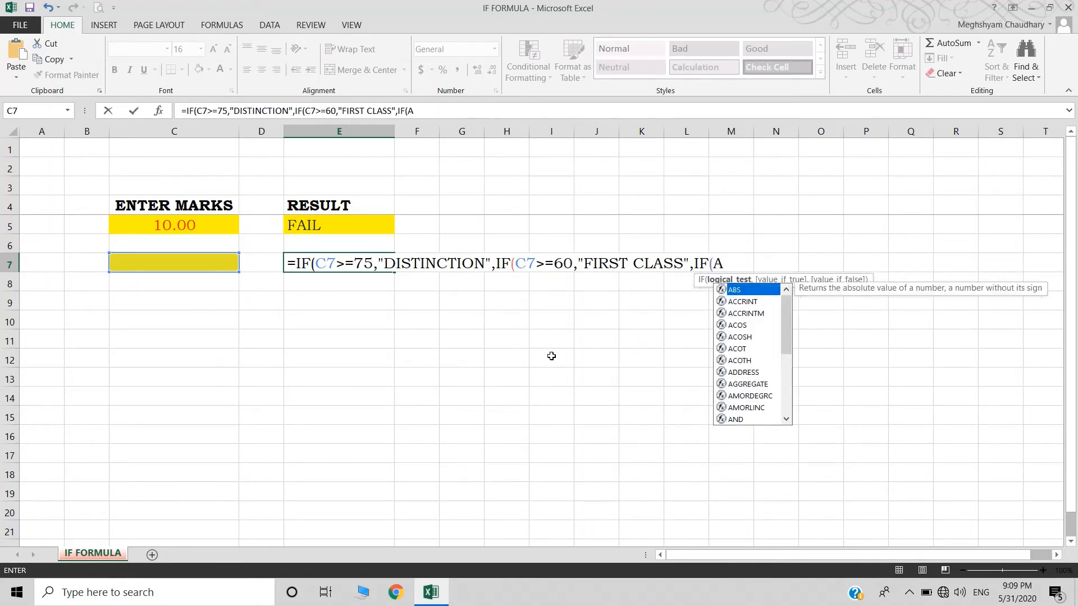
key("BackSpace")
type("C7")
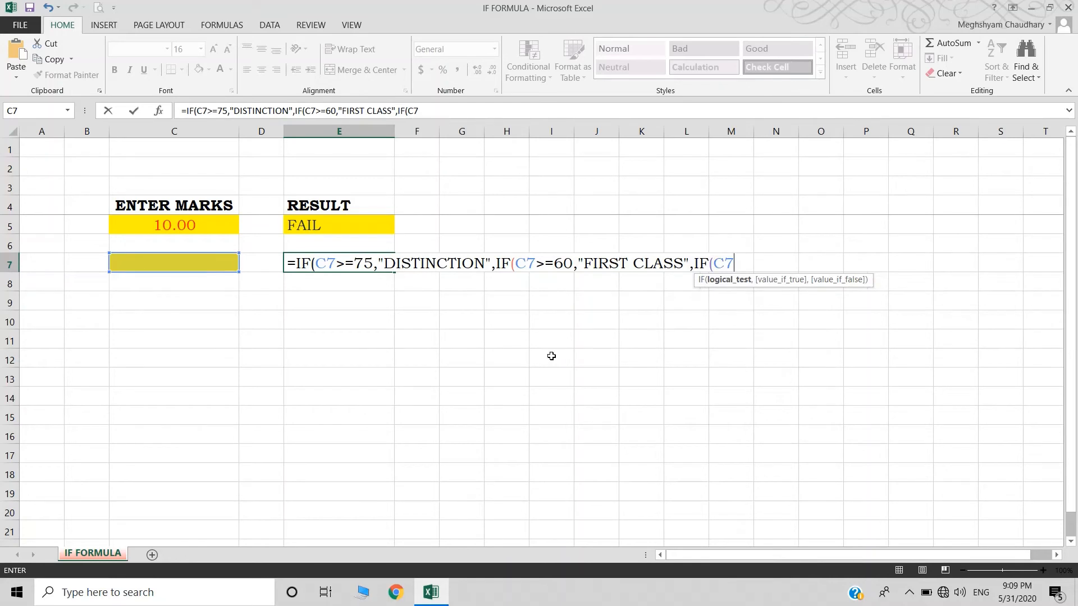
type(">=45,\"SECOND CLA")
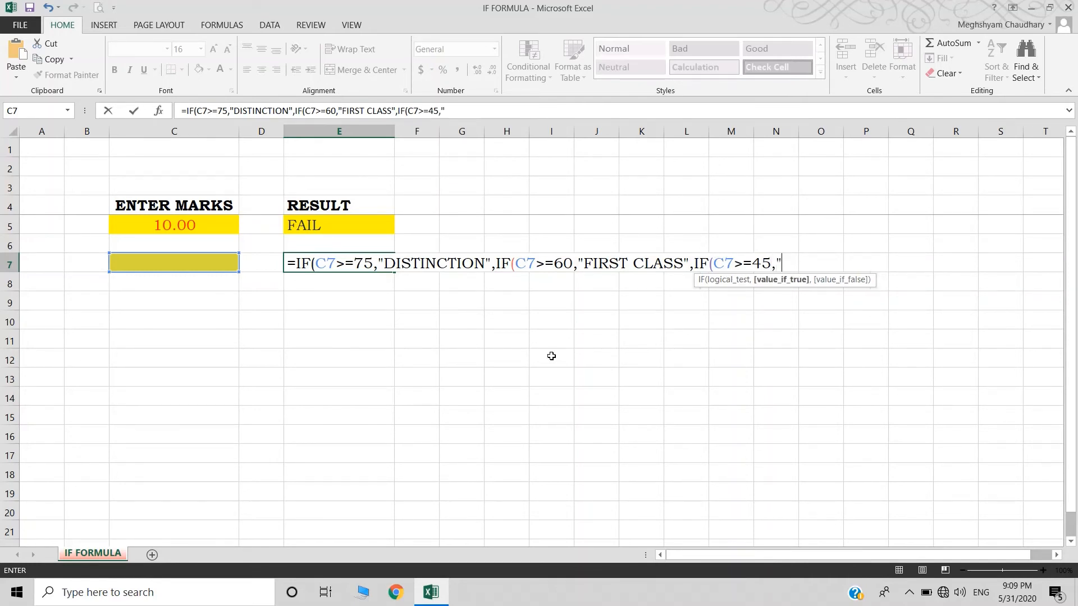
type("SS")
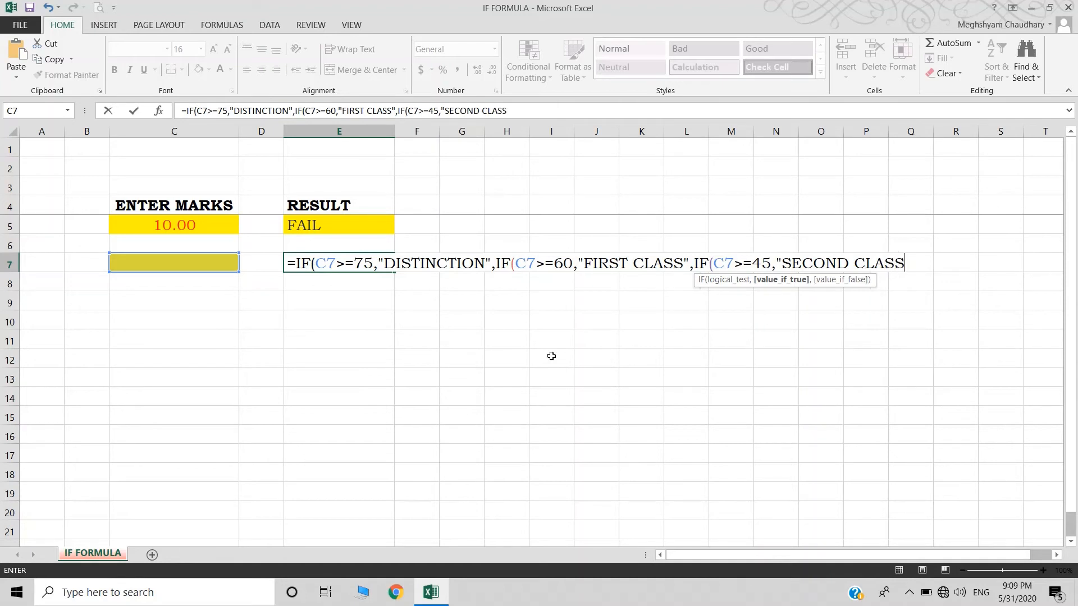
type("\",")
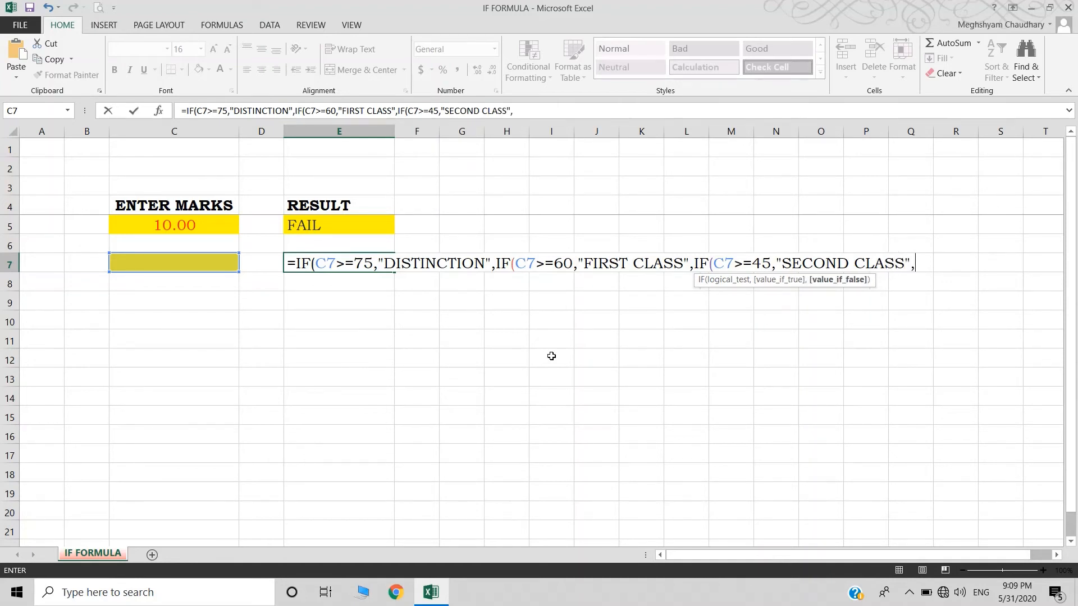
- Finish the grading formula in E7 with IF(C7>=35,"PASS CLASS","FAIL")))) and enter it
type("IF")
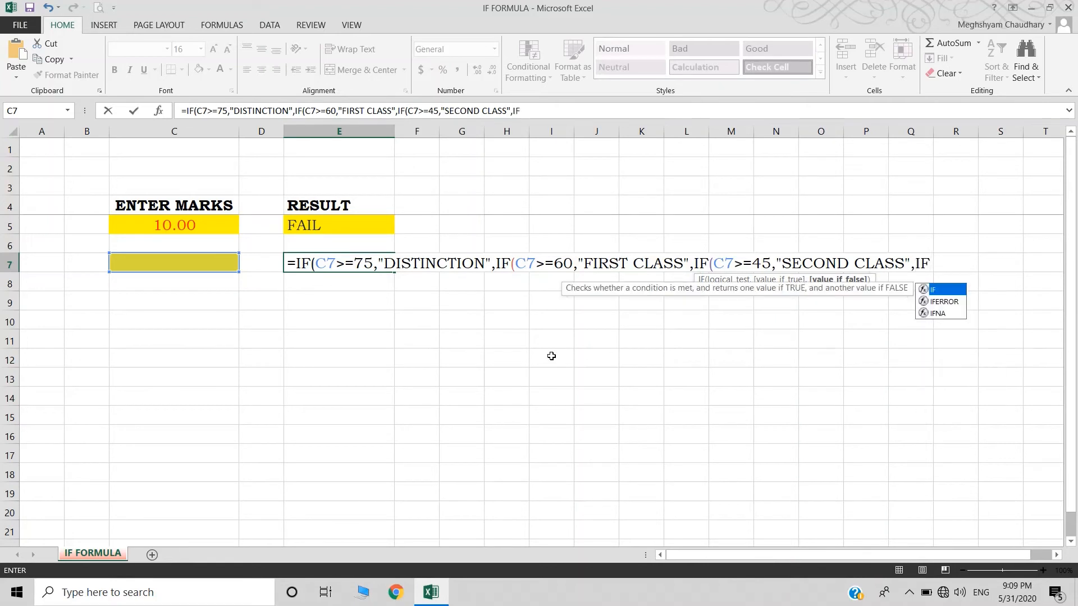
type("(C7")
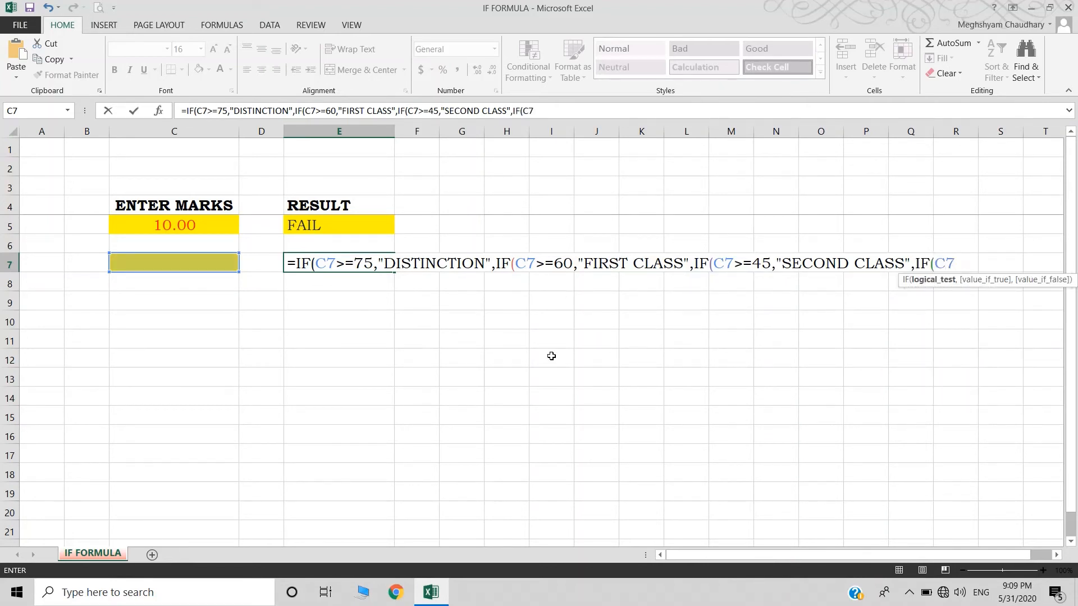
type(">=35,")
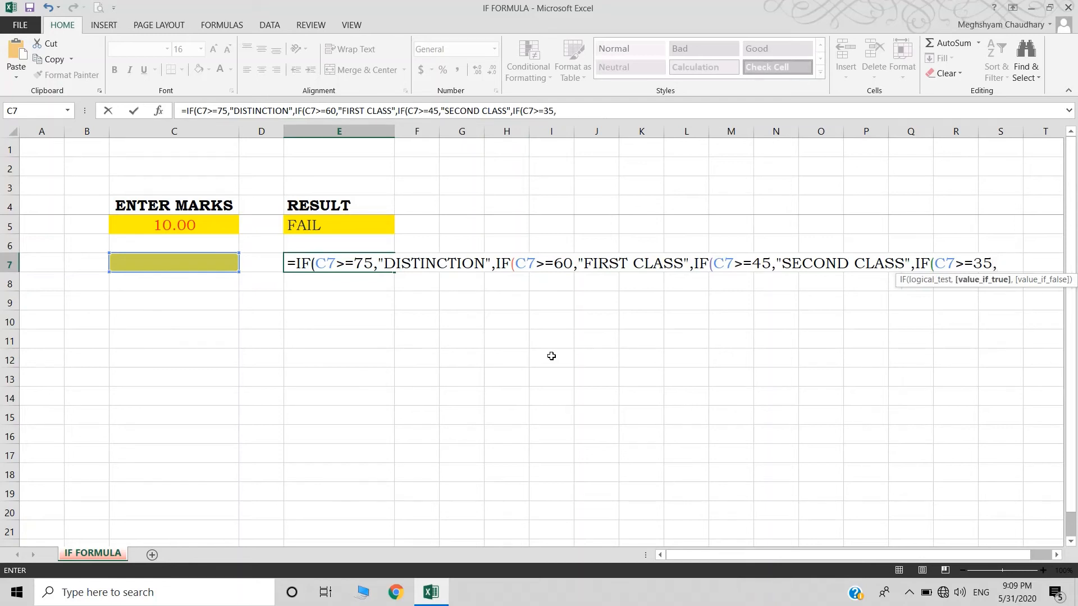
type("\"PASS C")
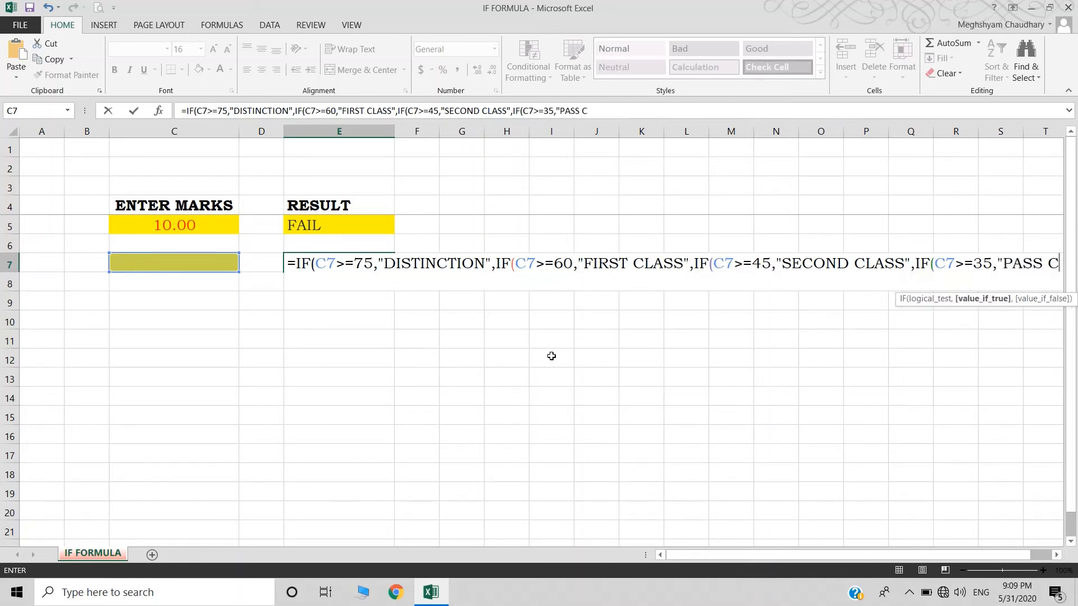
type("LASS")
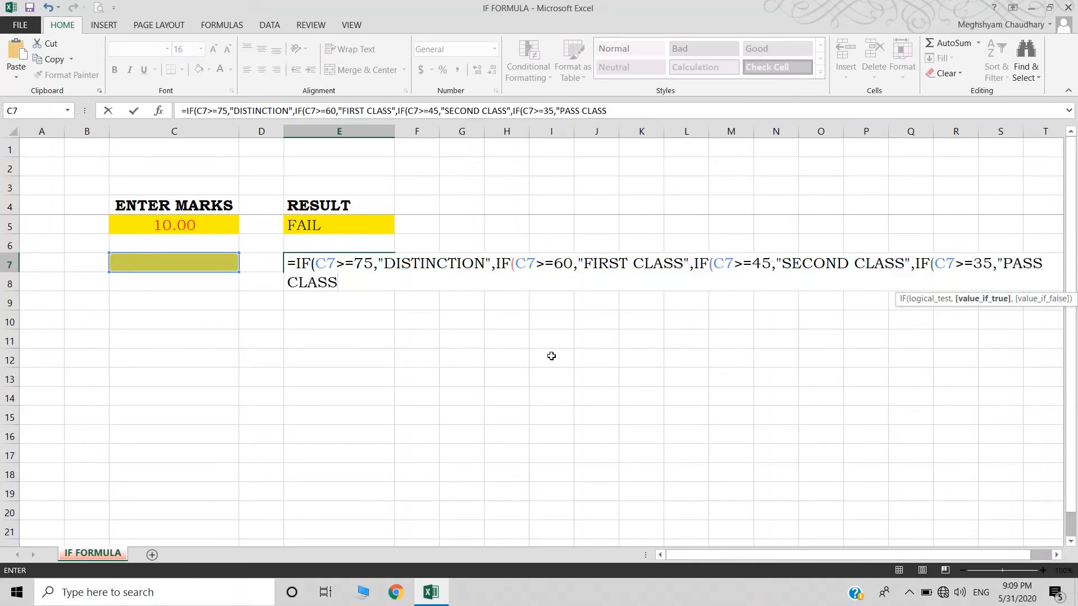
type("\",")
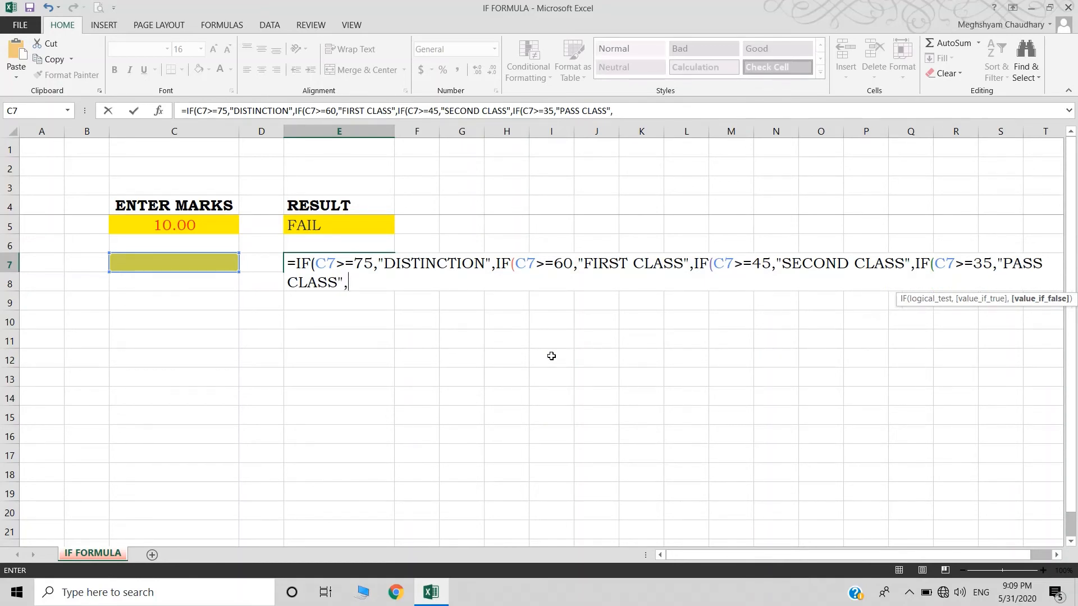
type("\"FAIL\"")
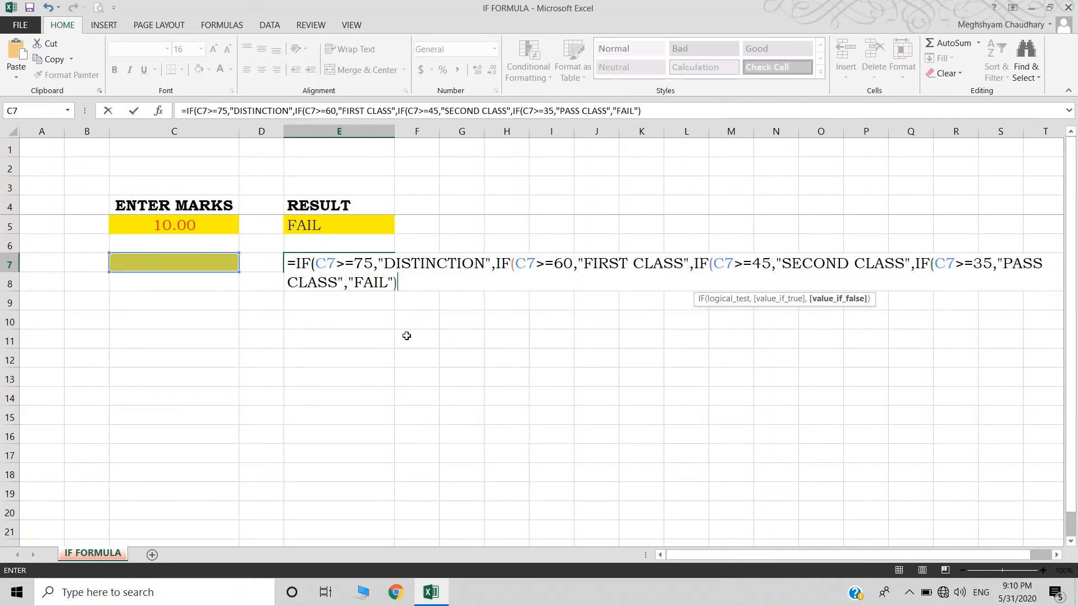
type("))")
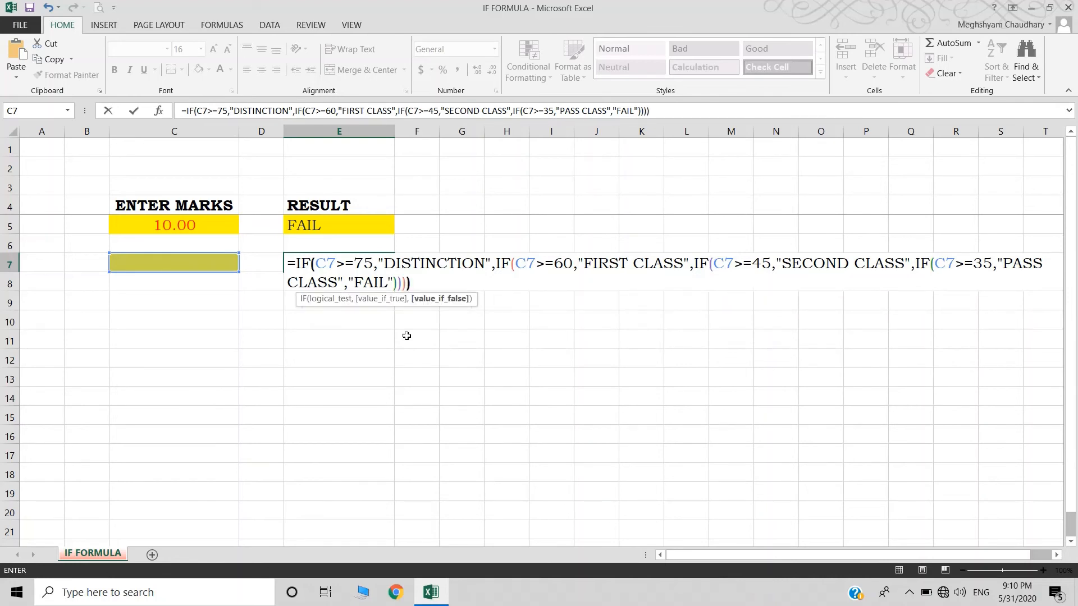
key("Return")
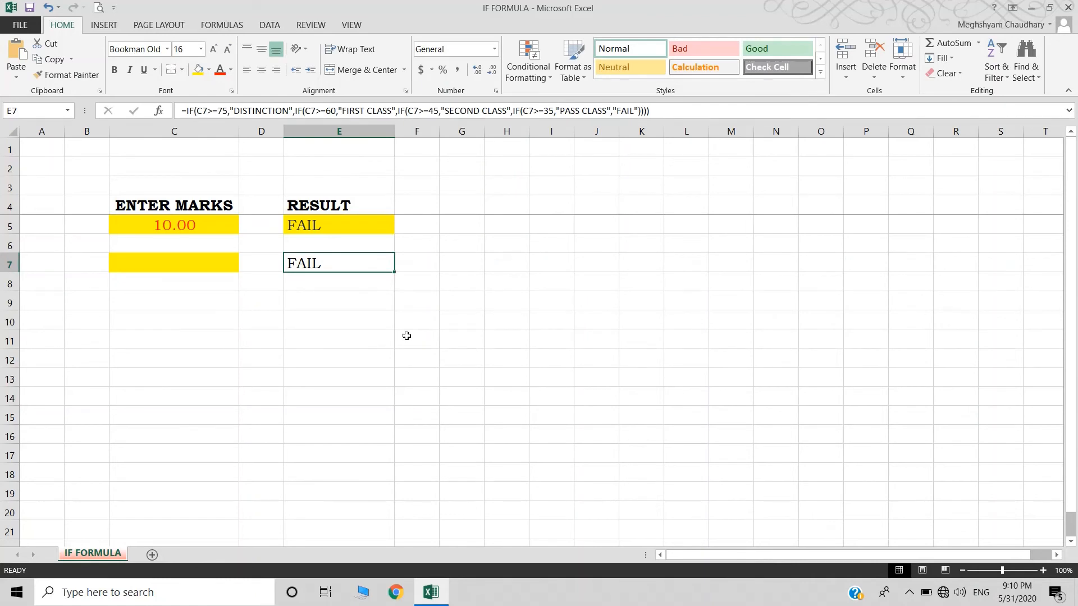
- Test the grading formula by setting the marks in C7 to 35, 10 and 44
key("Left")
key("Left")
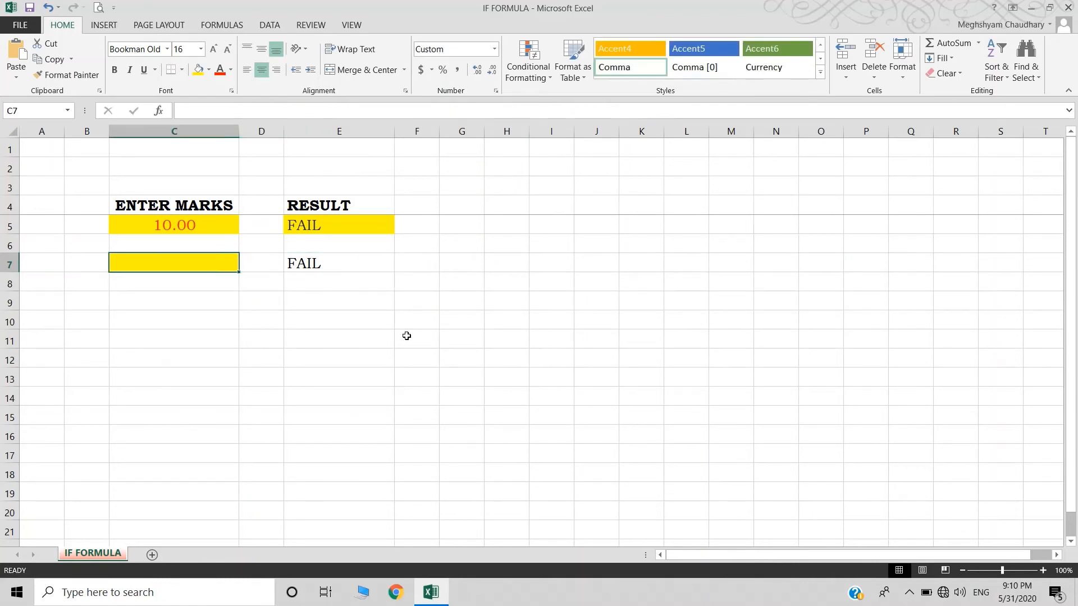
type("35")
key("ctrl+Return")
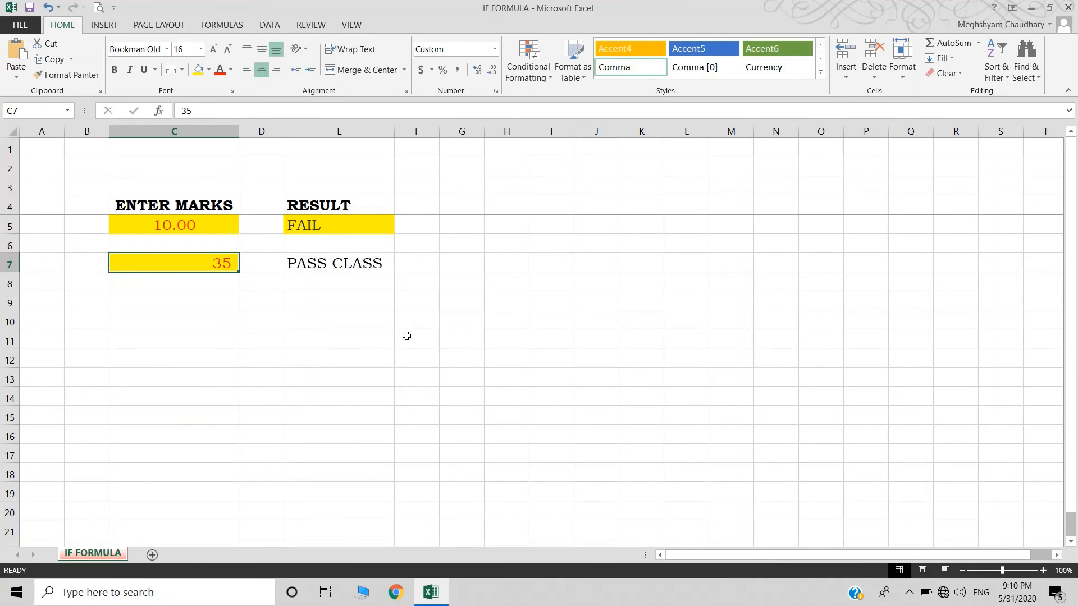
type("10")
key("Return")
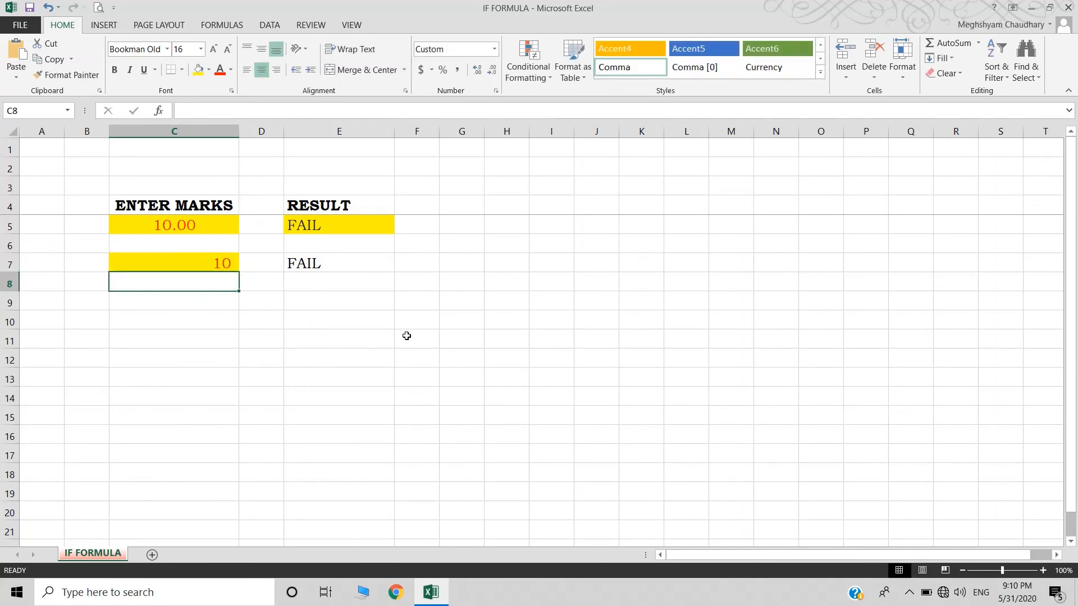
key("Up")
key("Right")
key("Left")
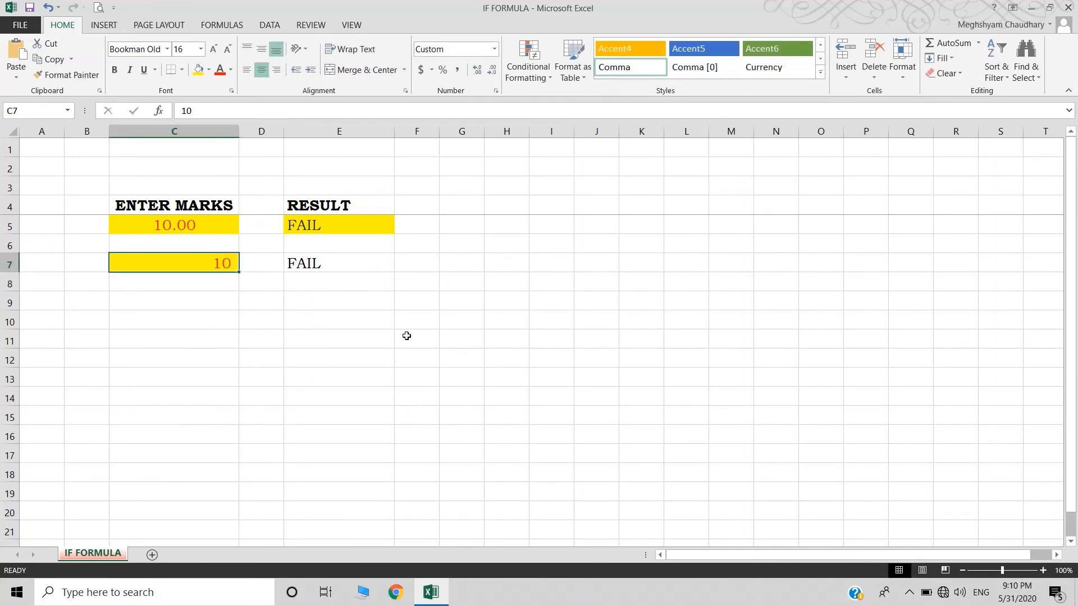
type("44")
key("Right")
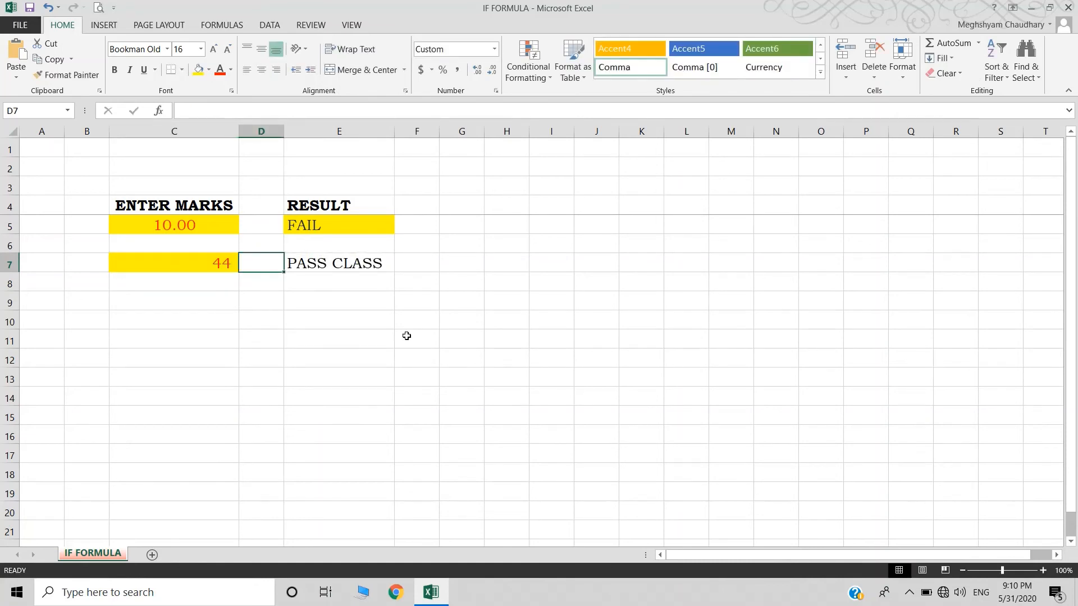
- Test the higher grades by setting the marks in C7 to 45, 60 and finally 75
key("Left")
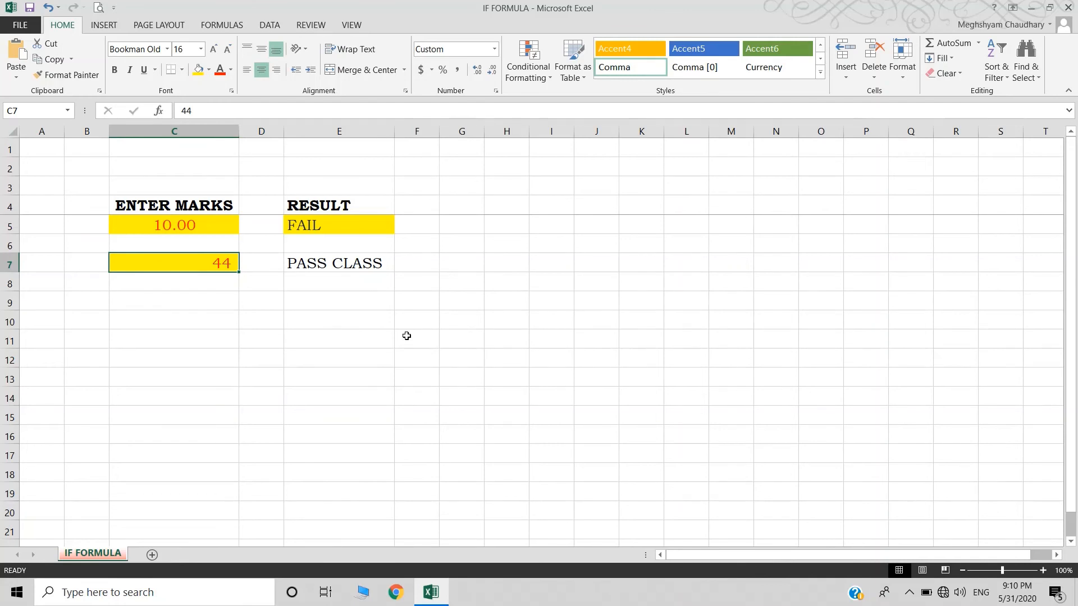
type("45")
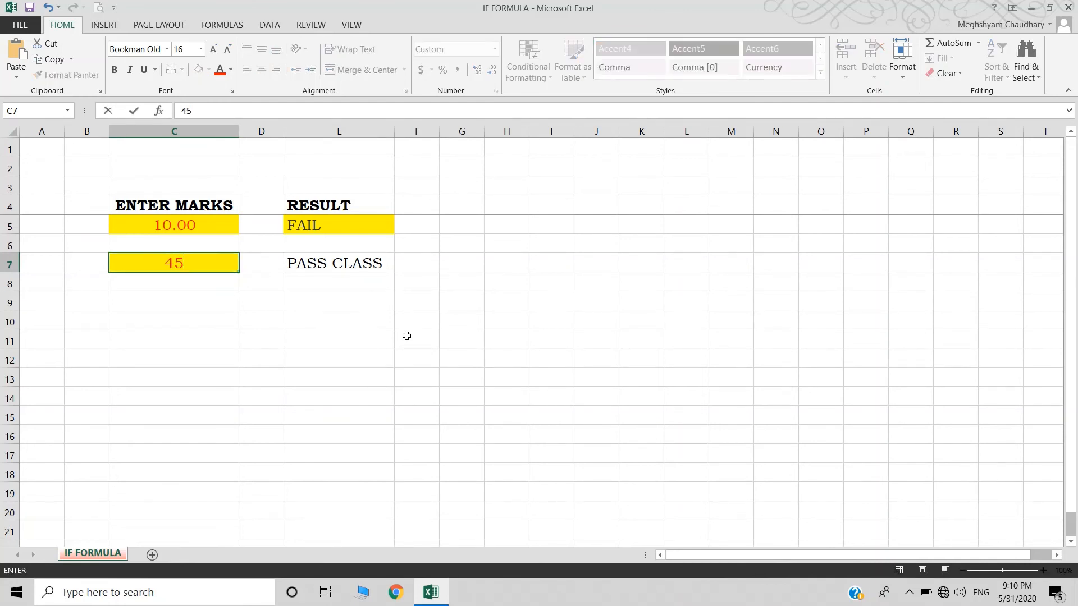
key("Return")
key("Up")
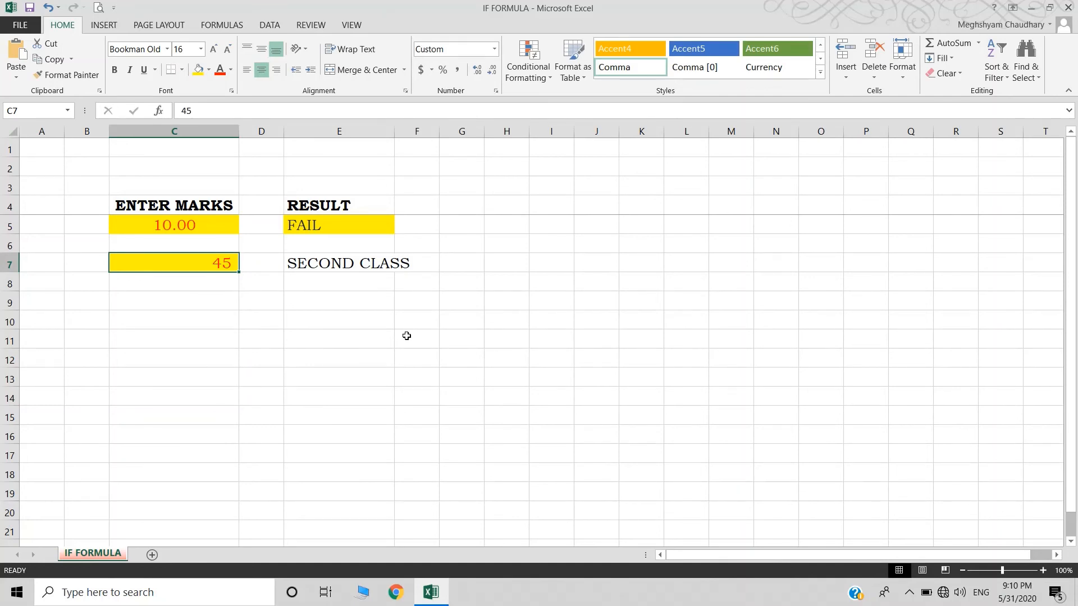
type("60")
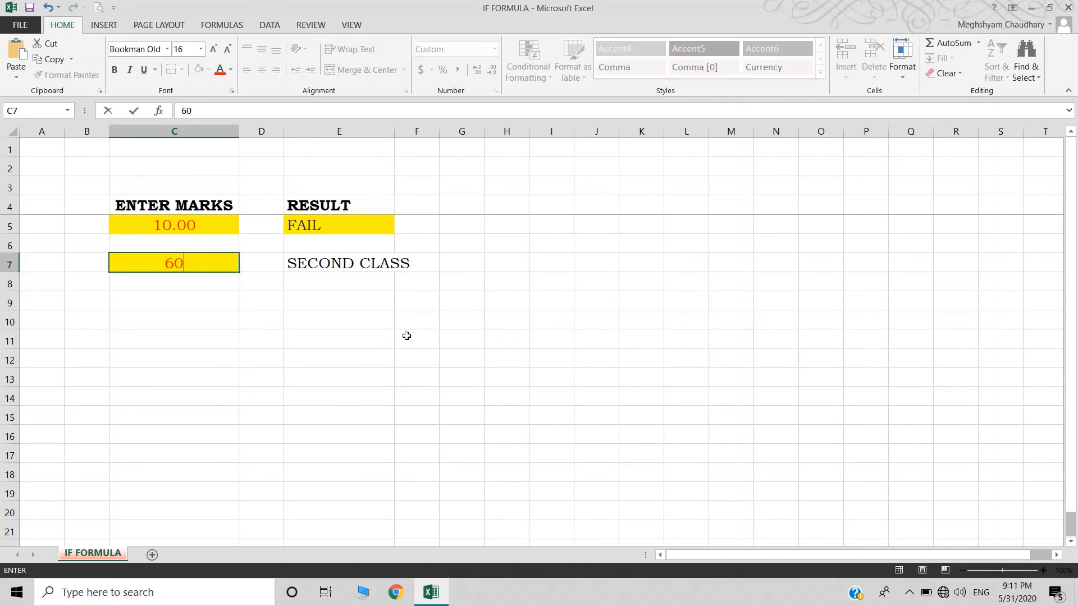
key("Return")
key("Up")
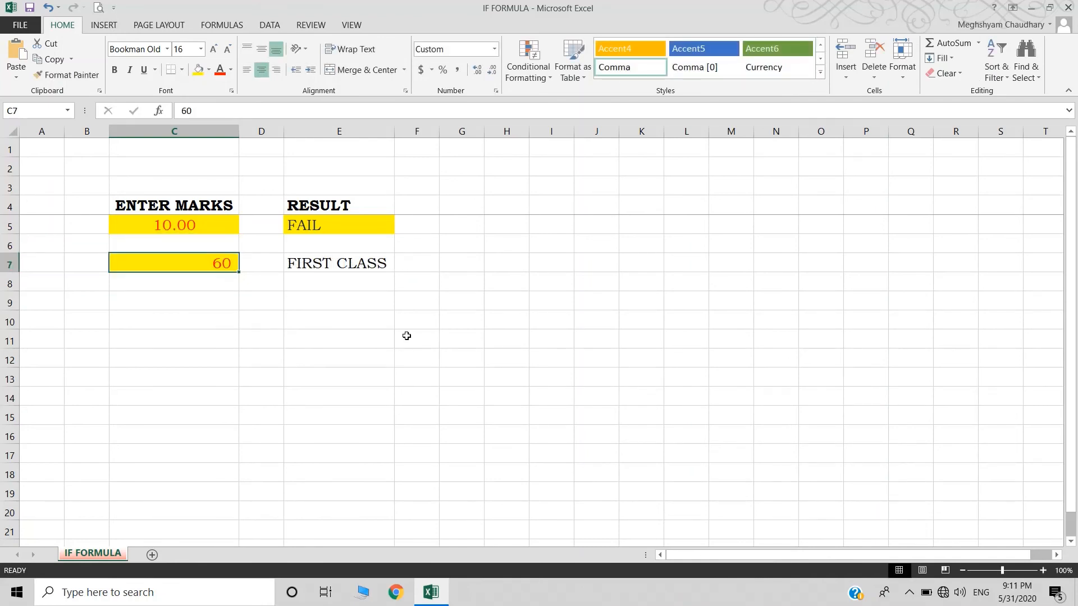
type("75")
key("Return")
key("Up")
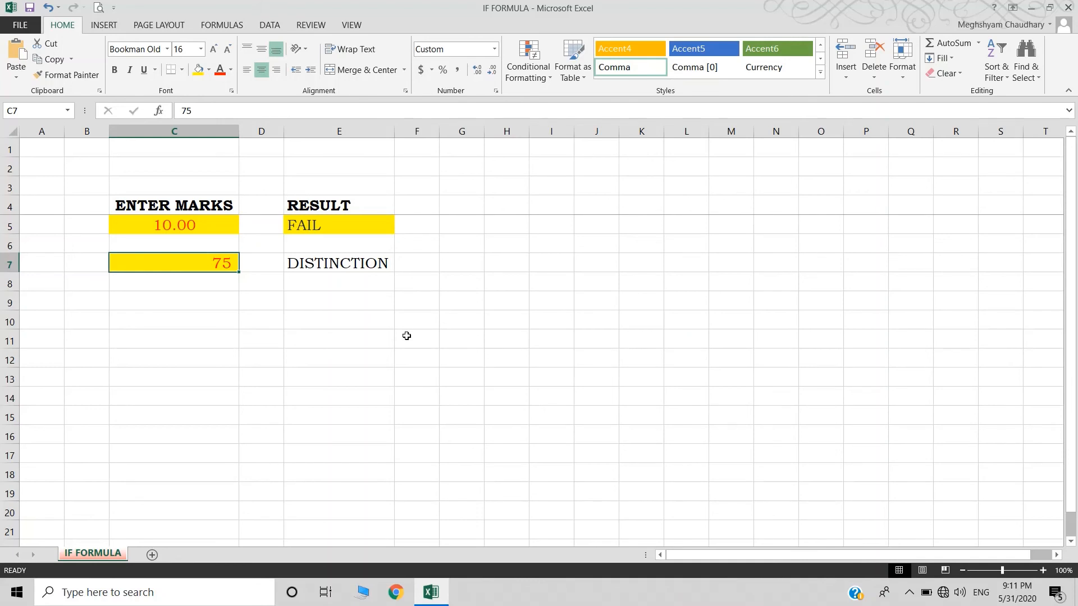
- Review the pass/fail formula in E5 and the nested grading formula in E7 in cell edit mode
key("Right")
key("Right")
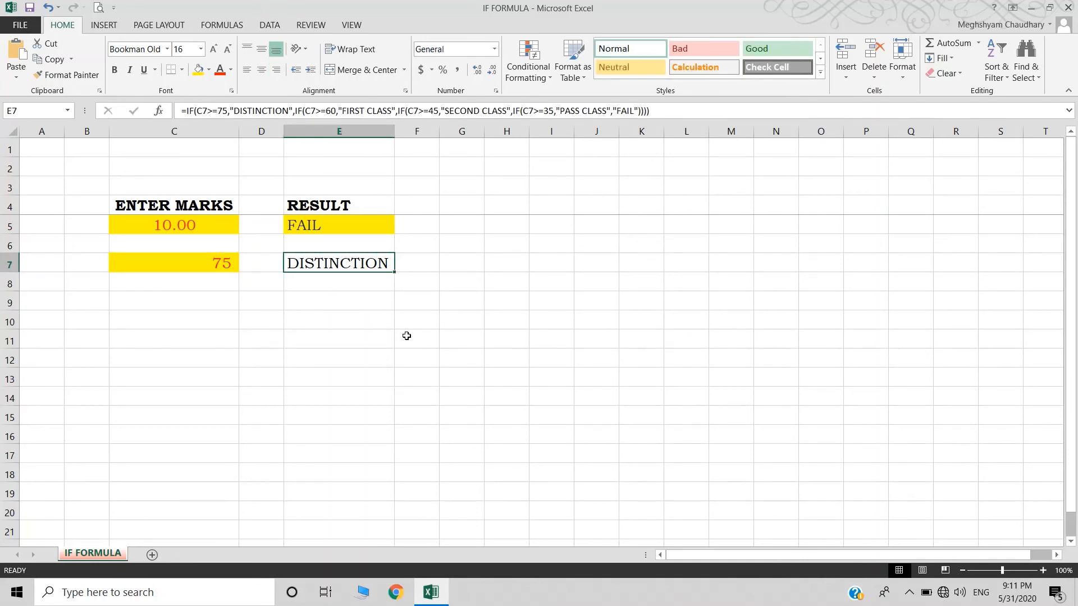
key("Up")
key("Up")
key("Up")
key("Down")
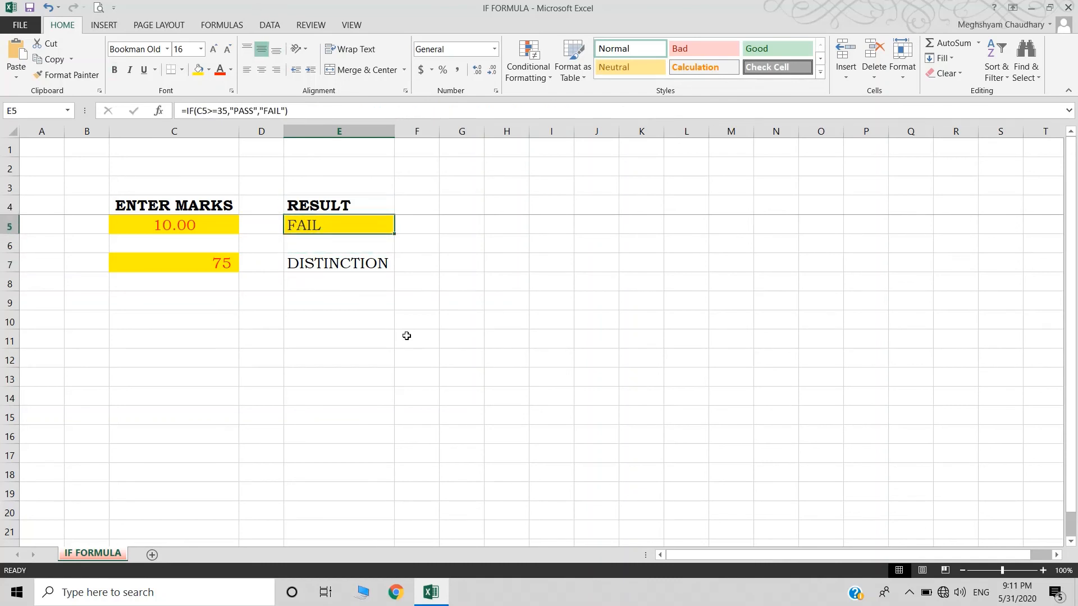
key("F2")
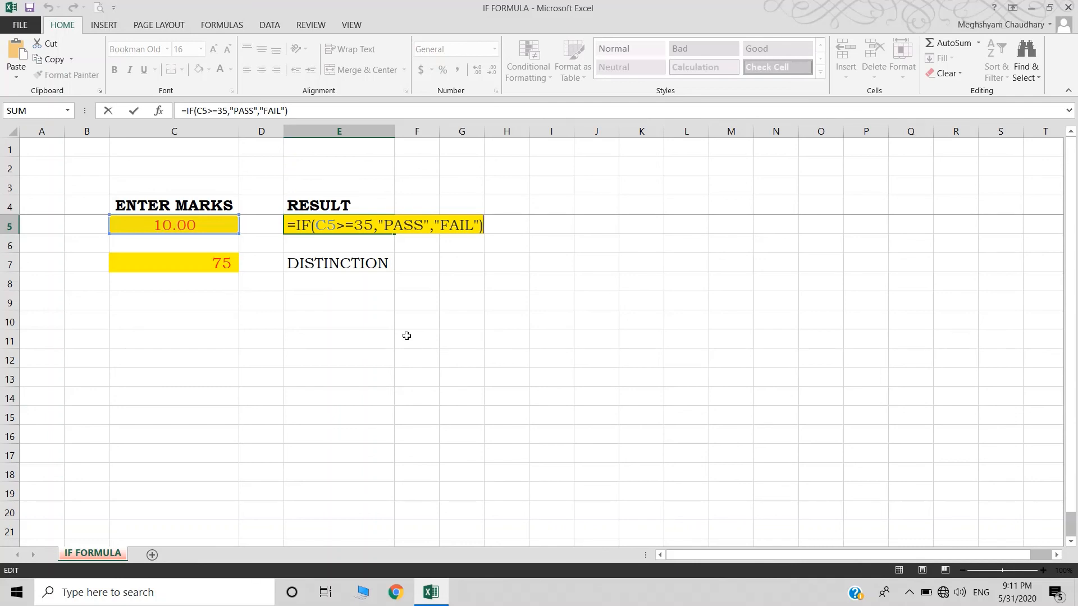
key("Return")
key("Down")
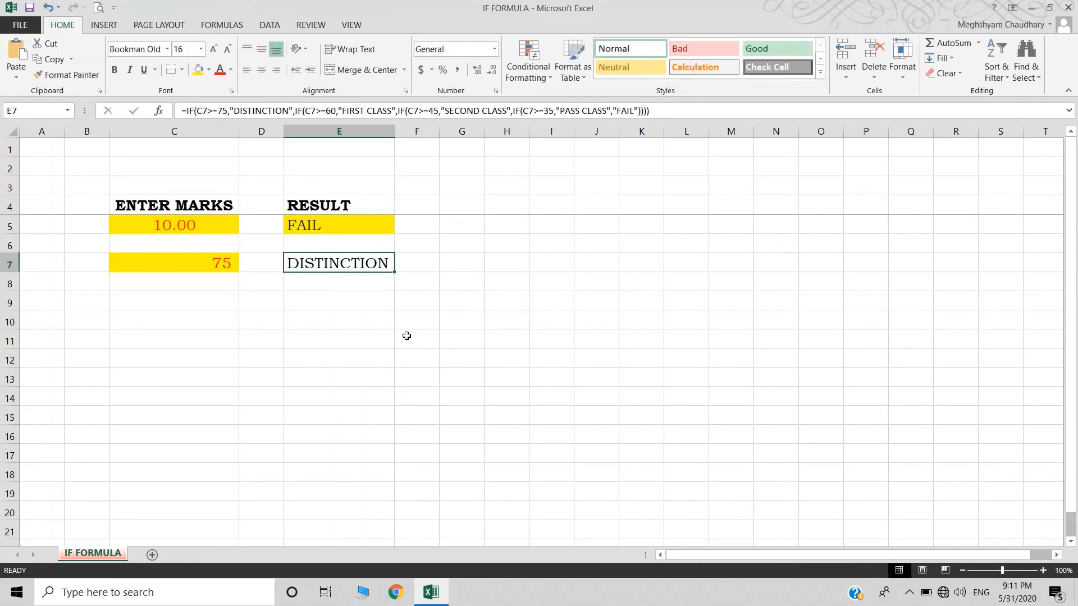
key("F2")
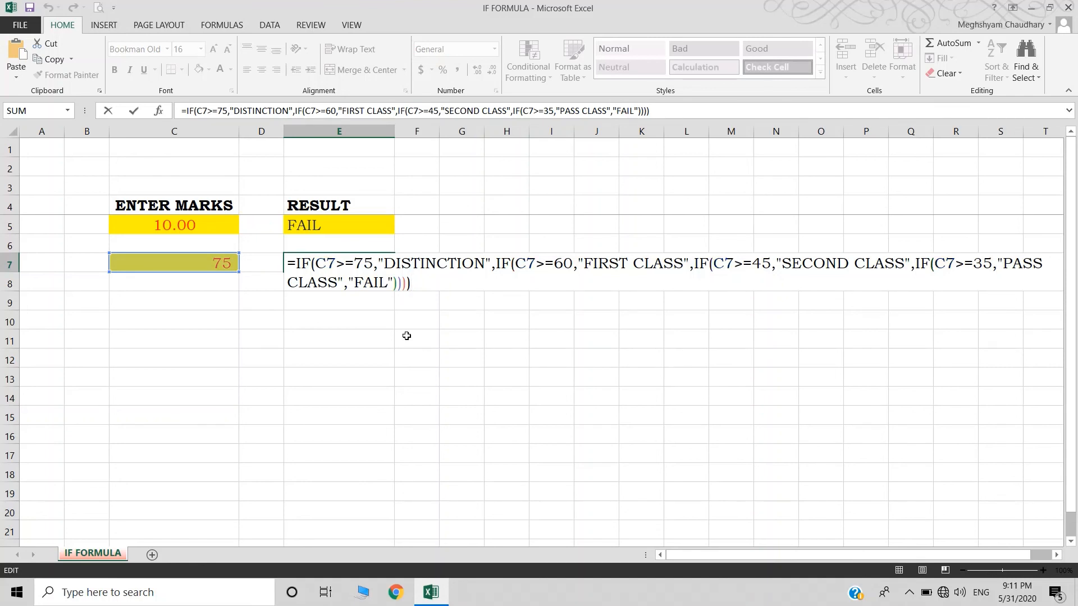
key("Return")
key("Up")
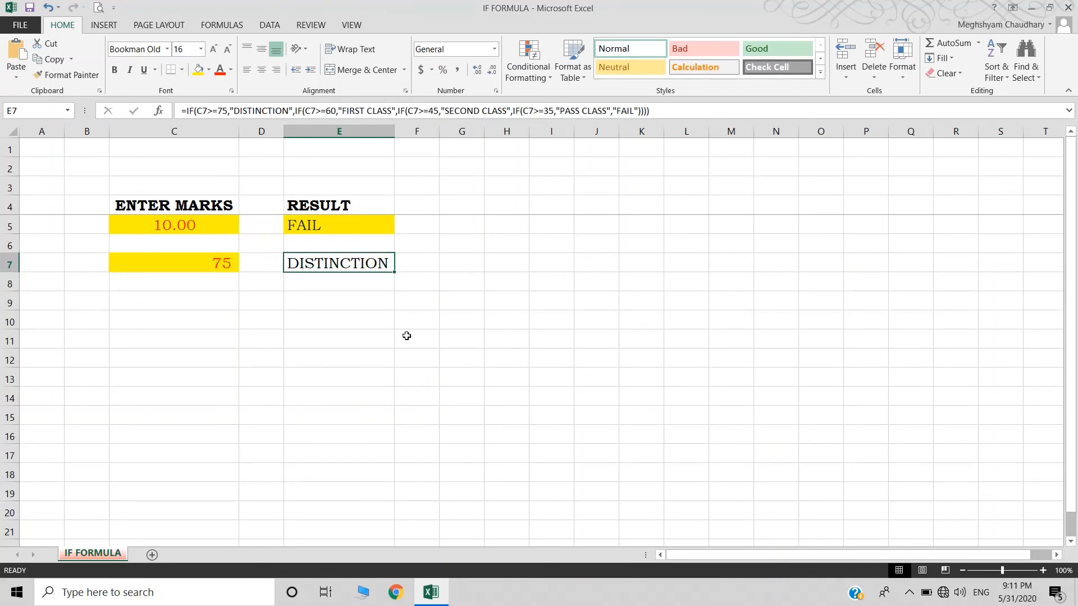